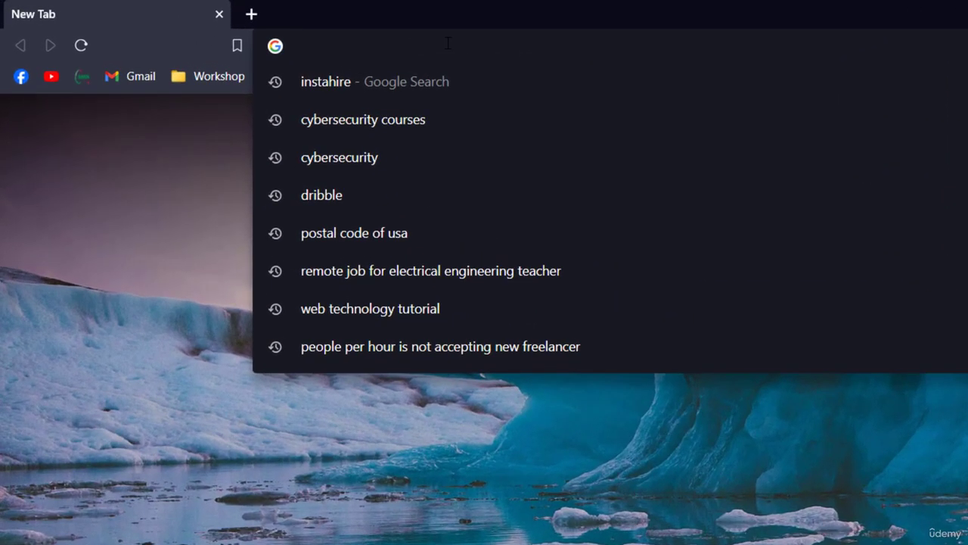
Open the Wokwi simulator website at wokwi.com.
{"action": "type", "text": "wokwi.com"}
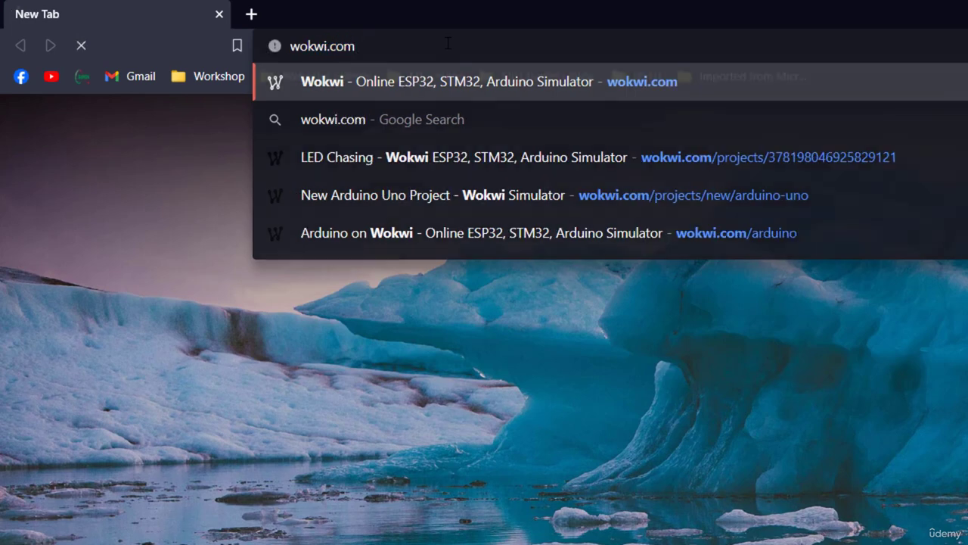
{"action": "key", "text": "Return"}
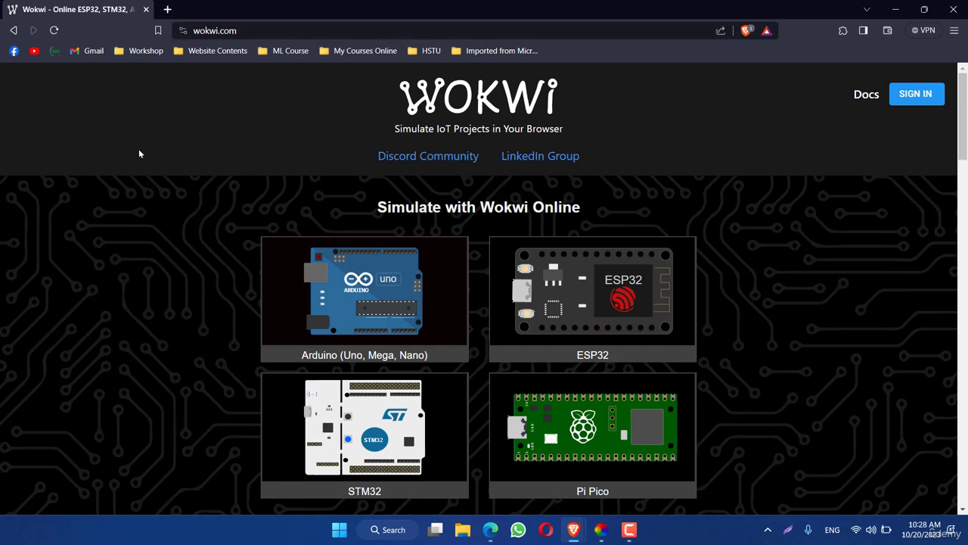
Look through the Wokwi home page, covering its supported boards, languages, featured IoT and simulation projects, and staff picks.
{"action": "scroll", "coordinate": [280, 170], "scroll_direction": "down", "scroll_amount": 3}
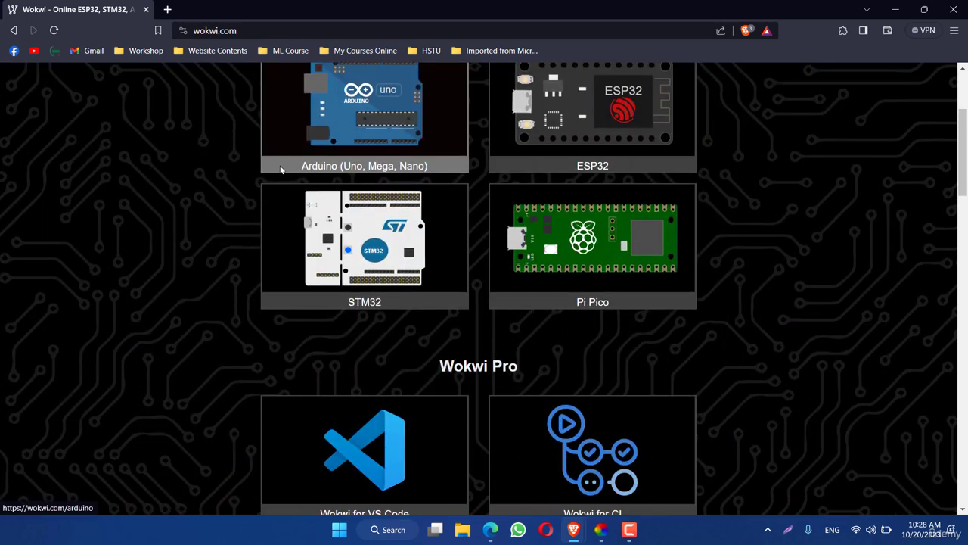
{"action": "scroll", "coordinate": [280, 170], "scroll_direction": "up", "scroll_amount": 3}
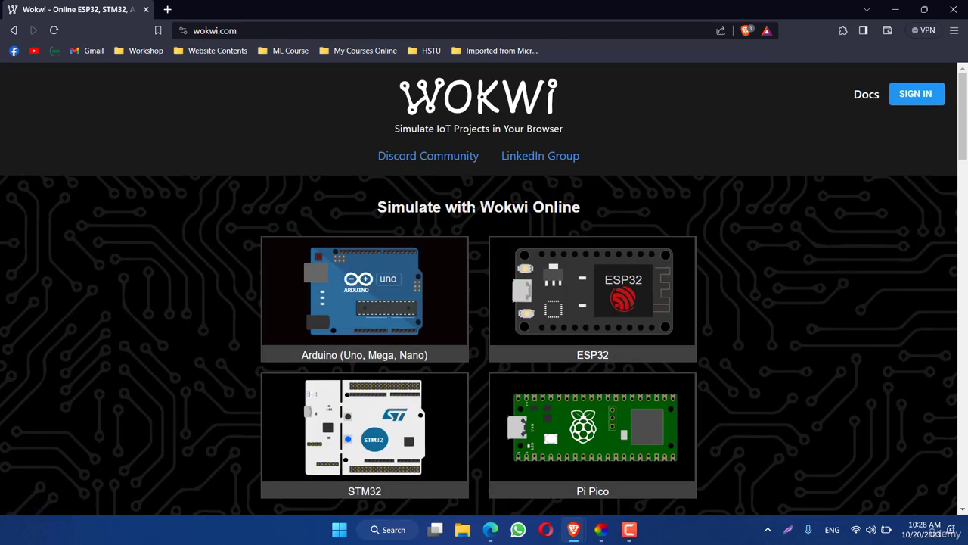
{"action": "scroll", "coordinate": [695, 217], "scroll_direction": "down", "scroll_amount": 3}
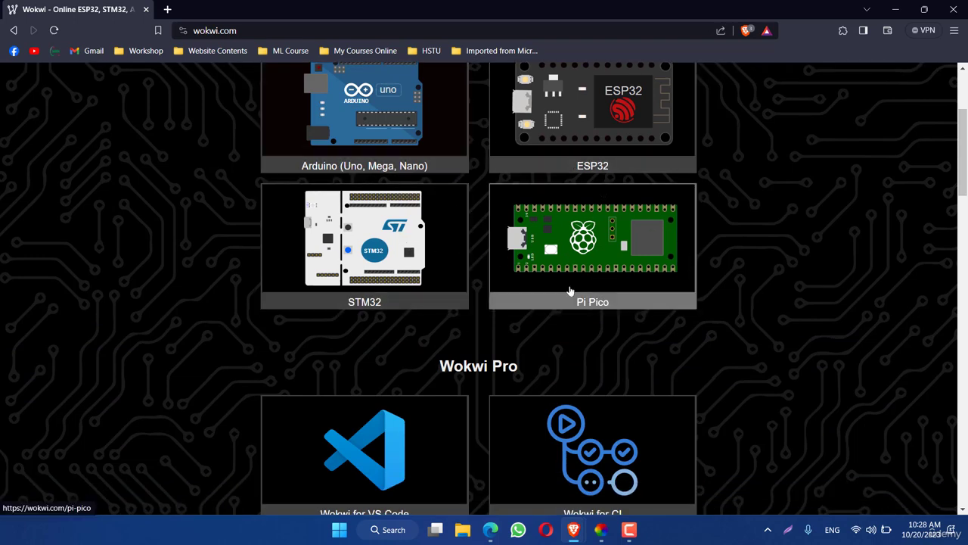
{"action": "scroll", "coordinate": [608, 301], "scroll_direction": "down", "scroll_amount": 3}
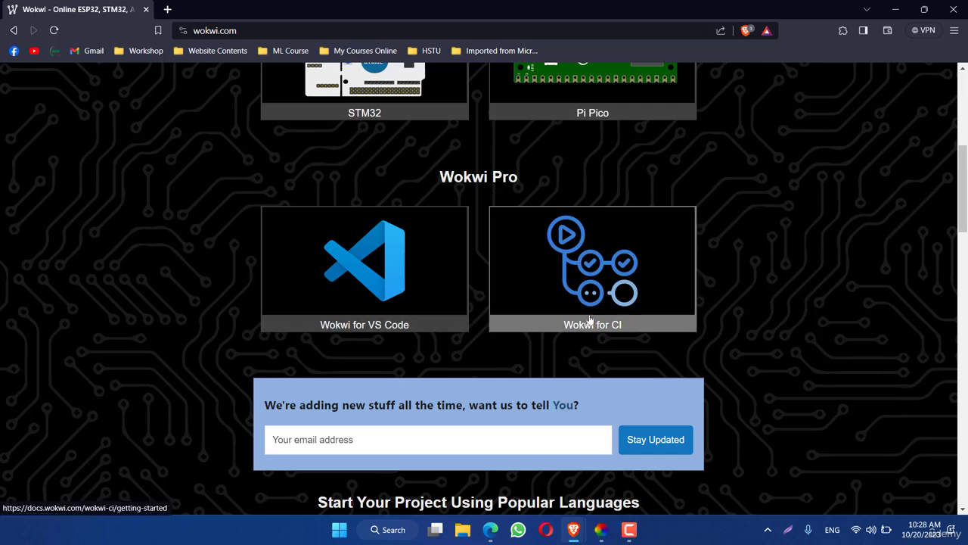
{"action": "scroll", "coordinate": [590, 319], "scroll_direction": "down", "scroll_amount": 2}
{"action": "scroll", "coordinate": [590, 319], "scroll_direction": "down", "scroll_amount": 2}
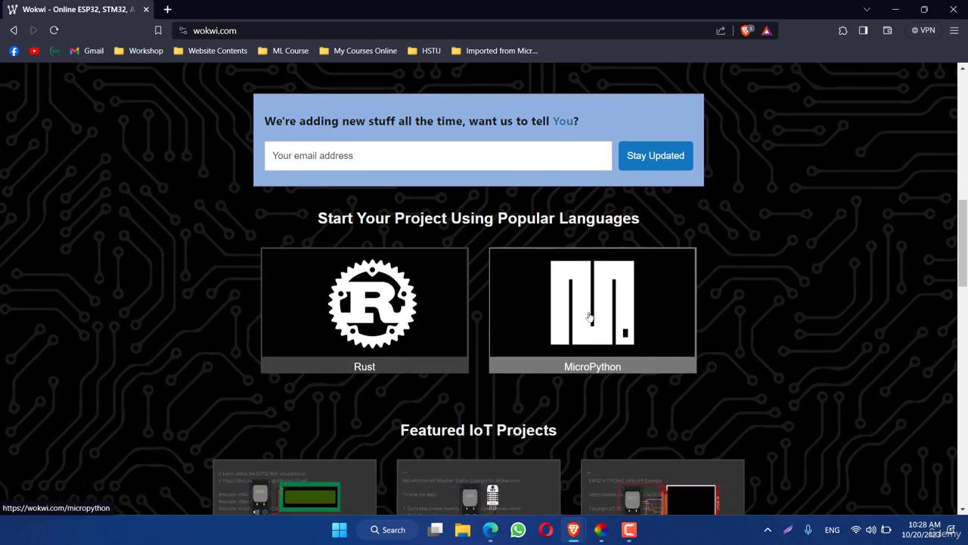
{"action": "scroll", "coordinate": [590, 316], "scroll_direction": "down", "scroll_amount": 1}
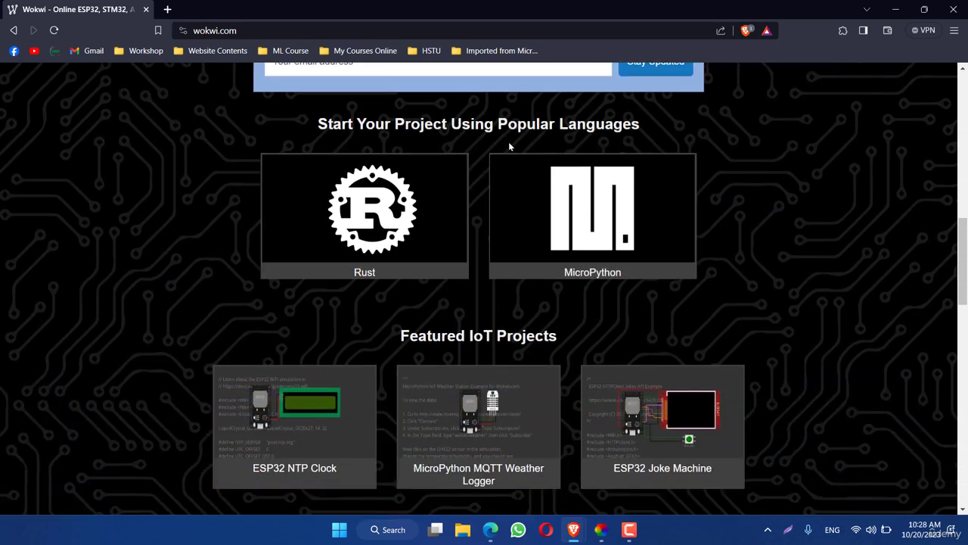
{"action": "scroll", "coordinate": [728, 328], "scroll_direction": "down", "scroll_amount": 2}
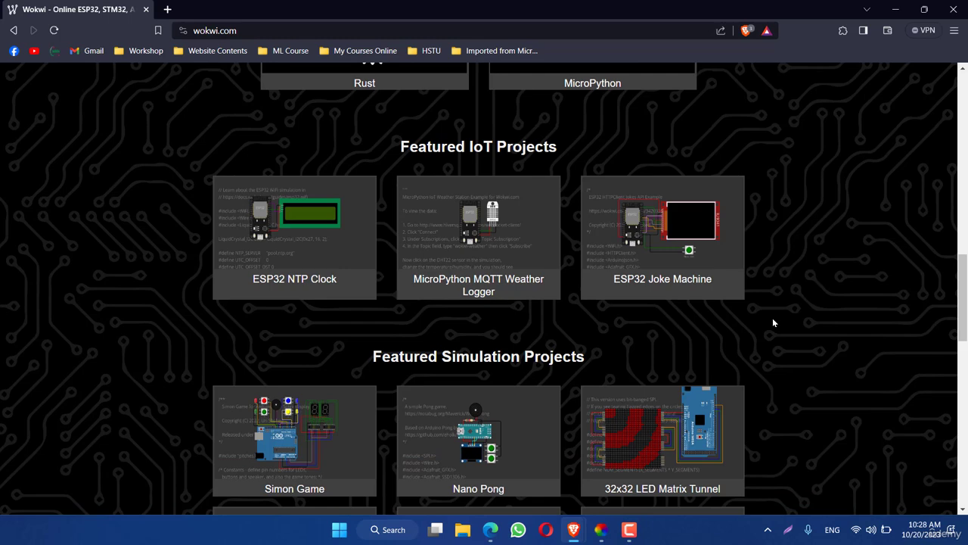
{"action": "scroll", "coordinate": [772, 323], "scroll_direction": "down", "scroll_amount": 1}
{"action": "scroll", "coordinate": [772, 322], "scroll_direction": "down", "scroll_amount": 1}
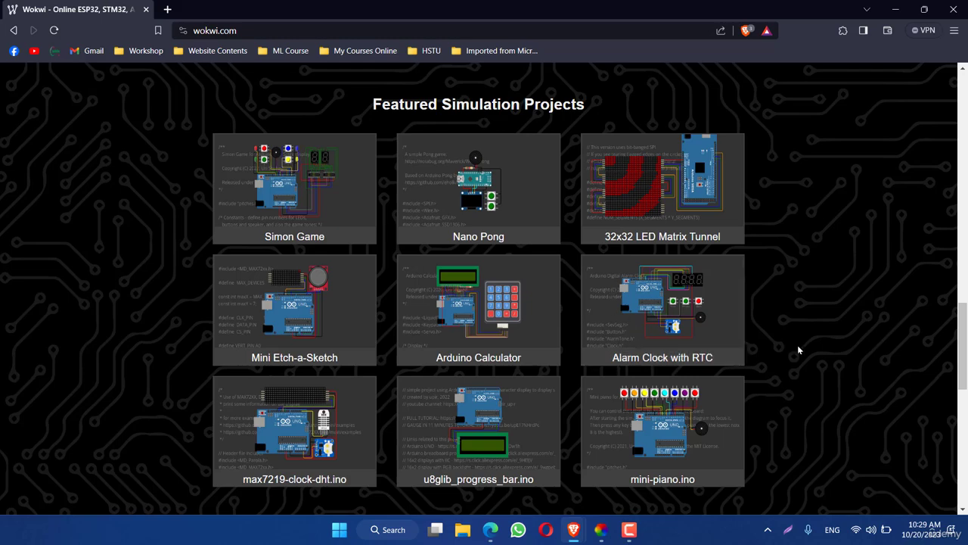
{"action": "scroll", "coordinate": [797, 345], "scroll_direction": "down", "scroll_amount": 1}
{"action": "scroll", "coordinate": [798, 346], "scroll_direction": "down", "scroll_amount": 5}
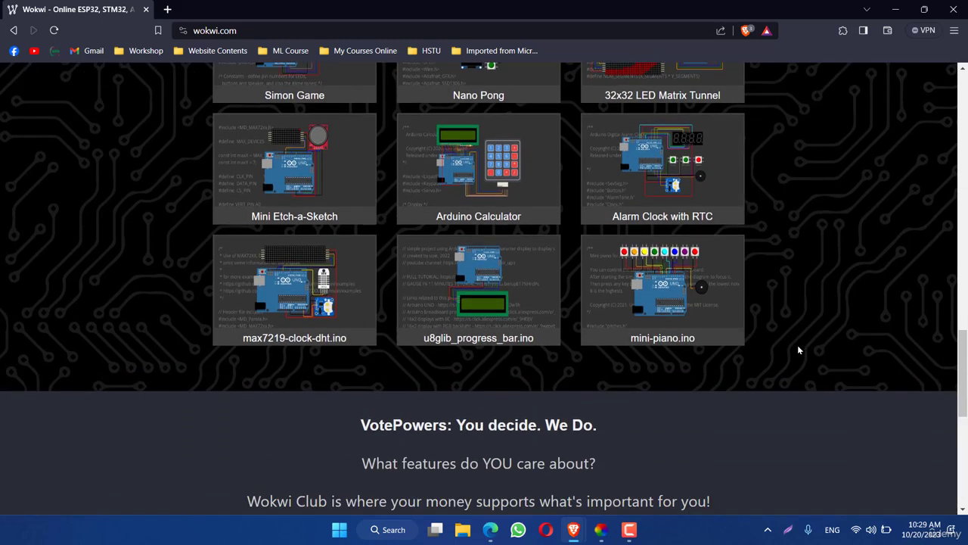
{"action": "scroll", "coordinate": [797, 345], "scroll_direction": "down", "scroll_amount": 1}
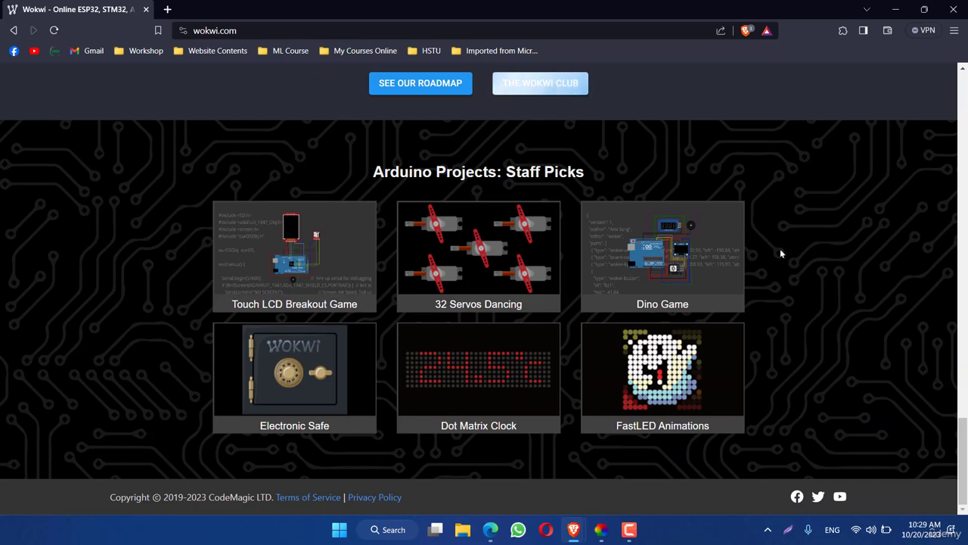
{"action": "scroll", "coordinate": [781, 257], "scroll_direction": "up", "scroll_amount": 8}
{"action": "scroll", "coordinate": [782, 258], "scroll_direction": "up", "scroll_amount": 15}
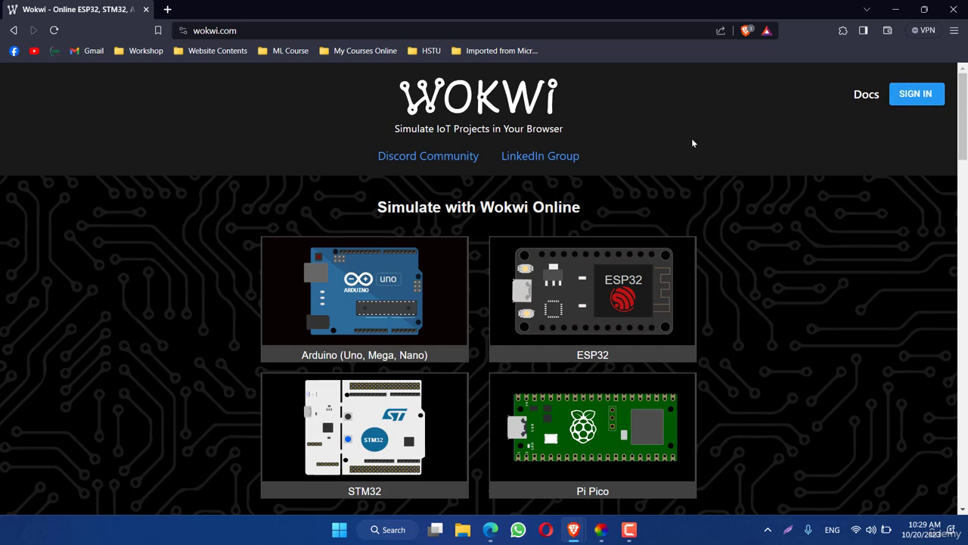
Sign in to Wokwi with Google, choosing the first listed account.
{"action": "left_click", "coordinate": [915, 97]}
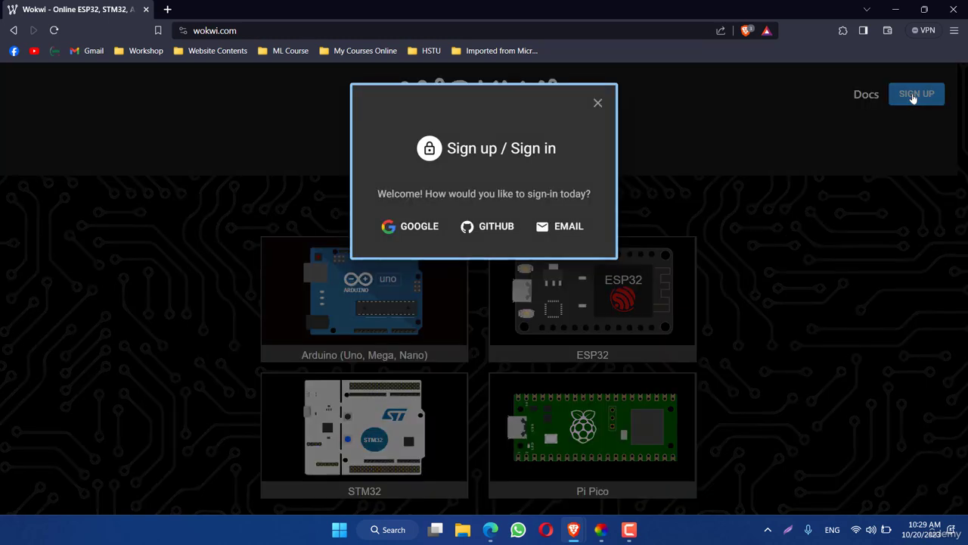
{"action": "left_click", "coordinate": [415, 226]}
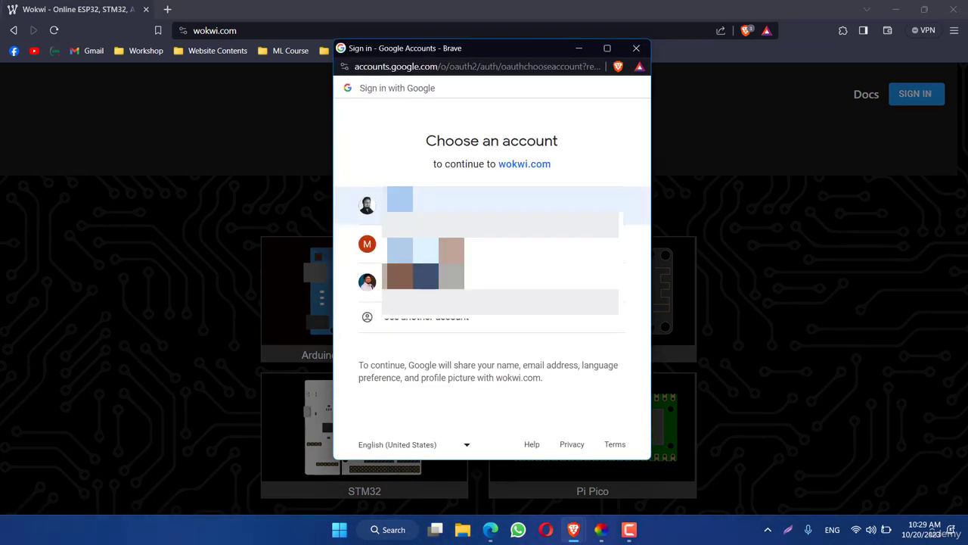
{"action": "left_click", "coordinate": [454, 205]}
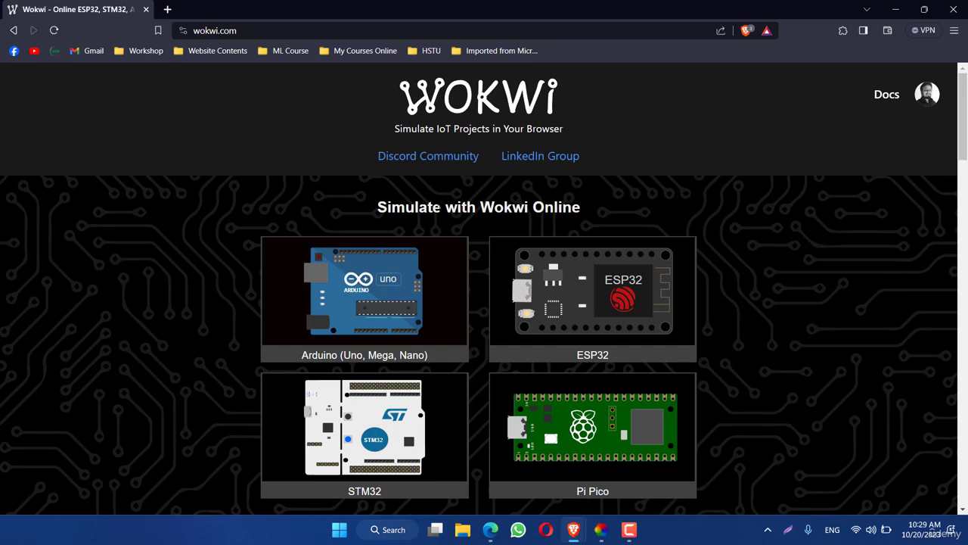
Create a new Arduino Uno project from scratch in the Arduino (Uno, Mega, Nano) section.
{"action": "left_click", "coordinate": [361, 303]}
{"action": "scroll", "coordinate": [361, 304], "scroll_direction": "down", "scroll_amount": 2}
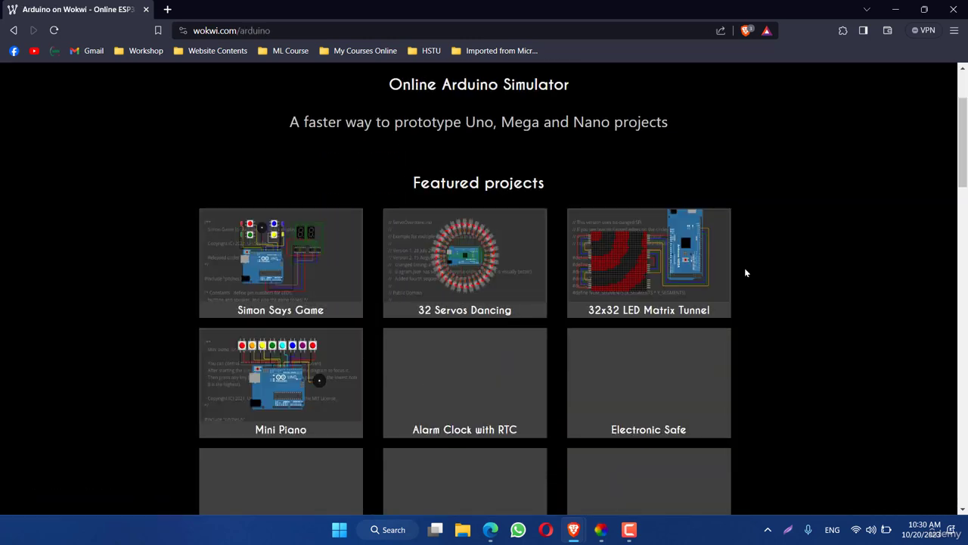
{"action": "scroll", "coordinate": [755, 206], "scroll_direction": "down", "scroll_amount": 5}
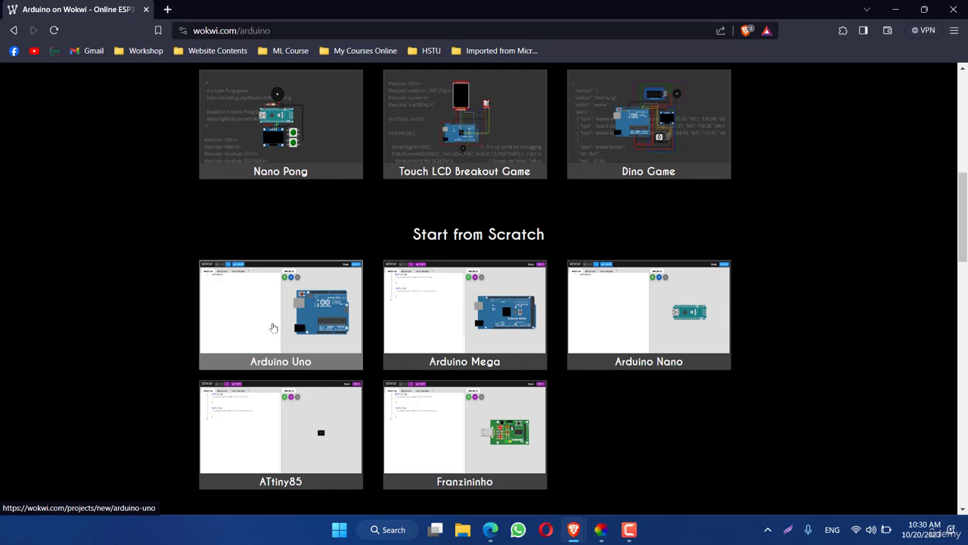
{"action": "left_click", "coordinate": [273, 327]}
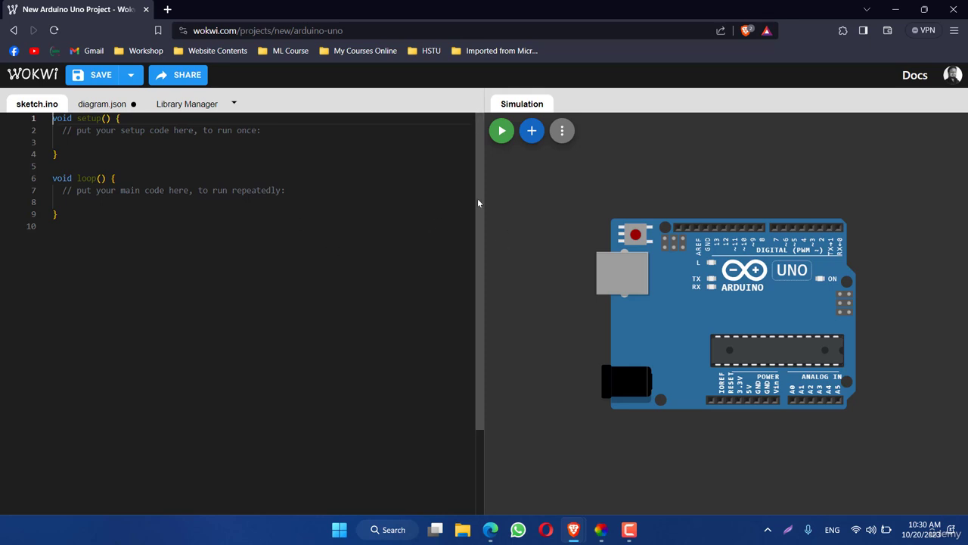
Examine the default setup and loop code in sketch.ino.
{"action": "left_click", "coordinate": [99, 232]}
{"action": "key", "text": "shift+Up"}
{"action": "key", "text": "shift+Up"}
{"action": "key", "text": "shift+Up"}
{"action": "key", "text": "shift+Up"}
{"action": "key", "text": "shift+Up"}
{"action": "key", "text": "shift+Up"}
{"action": "key", "text": "shift+Up"}
{"action": "key", "text": "shift+Up"}
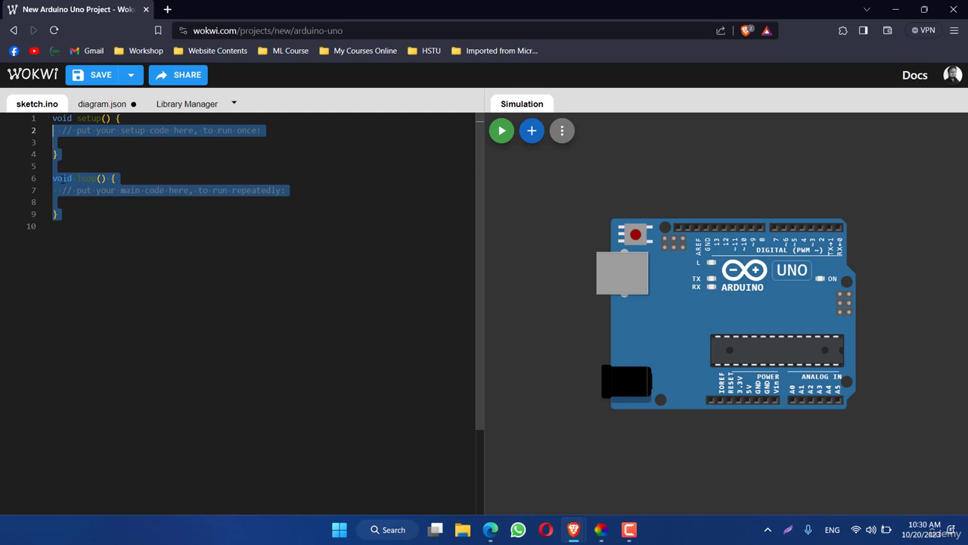
{"action": "left_click_drag", "start_coordinate": [105, 231], "coordinate": [52, 118]}
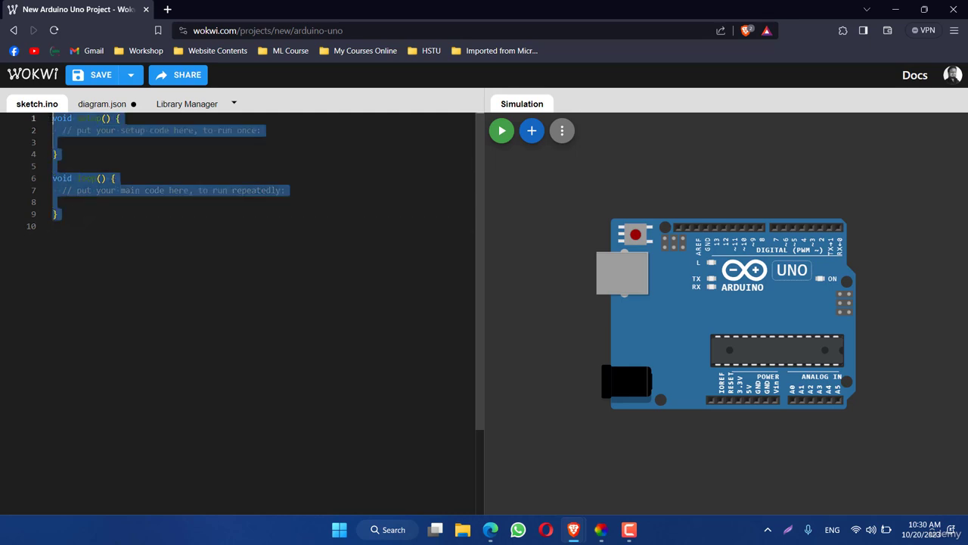
{"action": "left_click", "coordinate": [184, 220]}
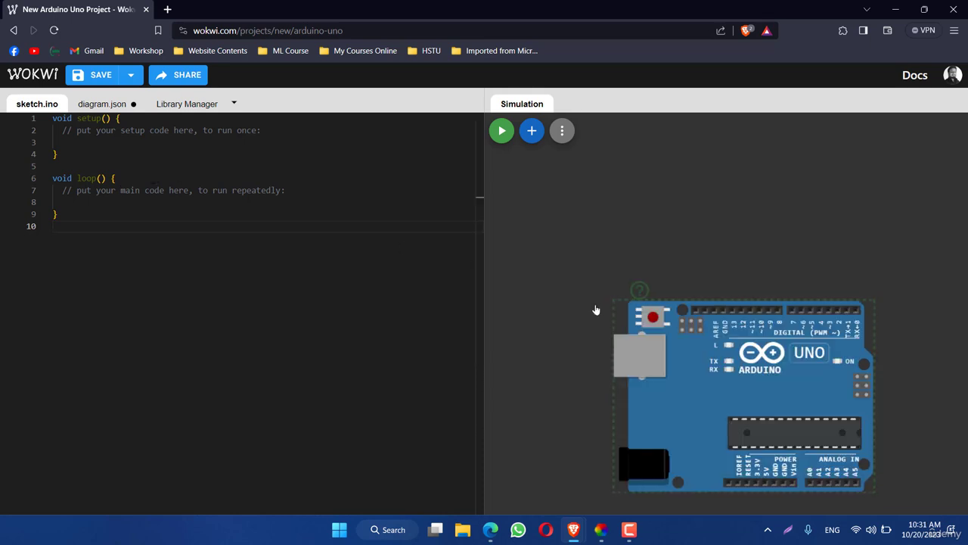
Reposition the Arduino Uno board in the lower part of the simulation area, leaving space above it.
{"action": "left_click", "coordinate": [595, 308]}
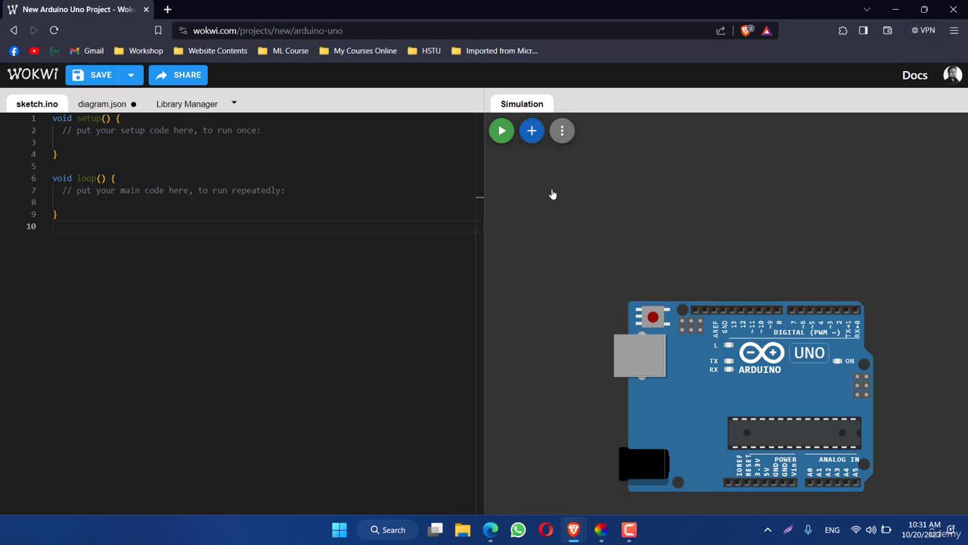
{"action": "mouse_move", "coordinate": [665, 368]}
{"action": "left_mouse_down"}
{"action": "mouse_move", "coordinate": [714, 266]}
{"action": "mouse_move", "coordinate": [662, 419]}
{"action": "mouse_move", "coordinate": [646, 329]}
{"action": "mouse_move", "coordinate": [703, 363]}
{"action": "mouse_move", "coordinate": [659, 336]}
{"action": "mouse_move", "coordinate": [703, 344]}
{"action": "mouse_move", "coordinate": [661, 344]}
{"action": "mouse_move", "coordinate": [693, 332]}
{"action": "mouse_move", "coordinate": [673, 352]}
{"action": "left_mouse_up"}
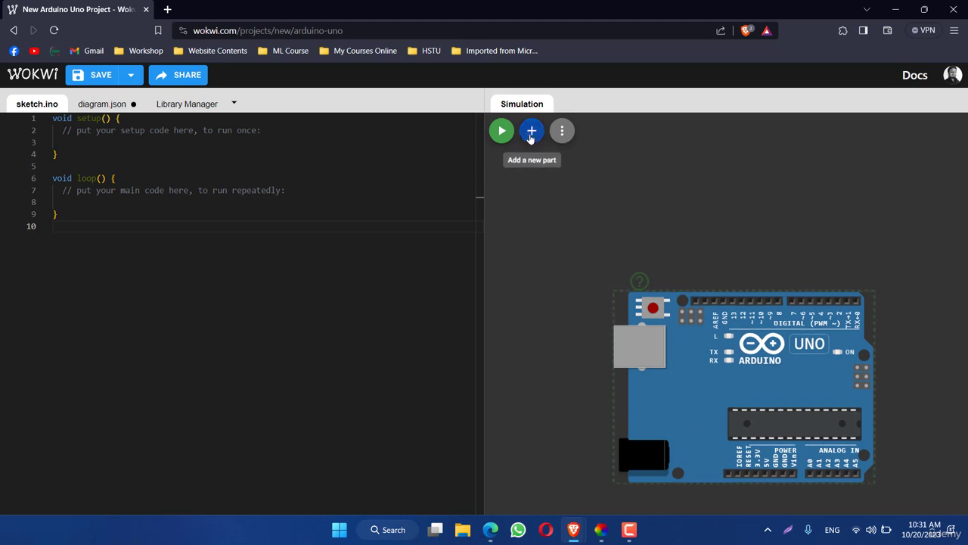
Look through the list of new parts, from the basic, display and input components to the output, power and logic ones.
{"action": "left_click", "coordinate": [531, 131]}
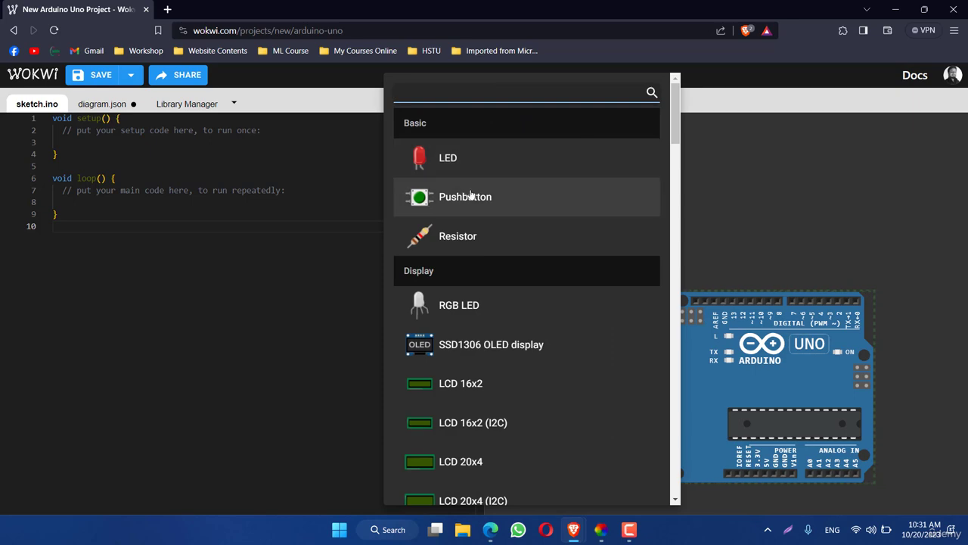
{"action": "scroll", "coordinate": [474, 242], "scroll_direction": "down", "scroll_amount": 1}
{"action": "scroll", "coordinate": [474, 245], "scroll_direction": "down", "scroll_amount": 6}
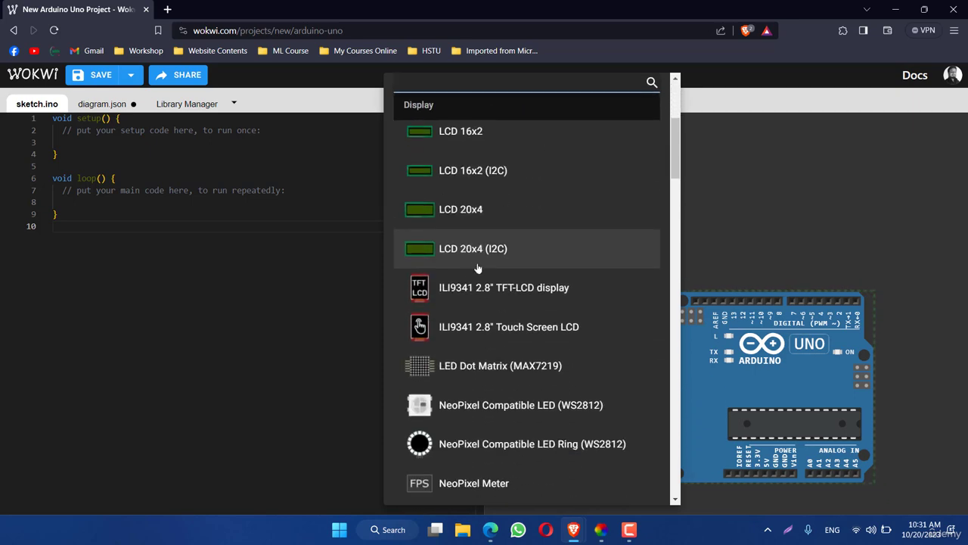
{"action": "scroll", "coordinate": [477, 272], "scroll_direction": "up", "scroll_amount": 6}
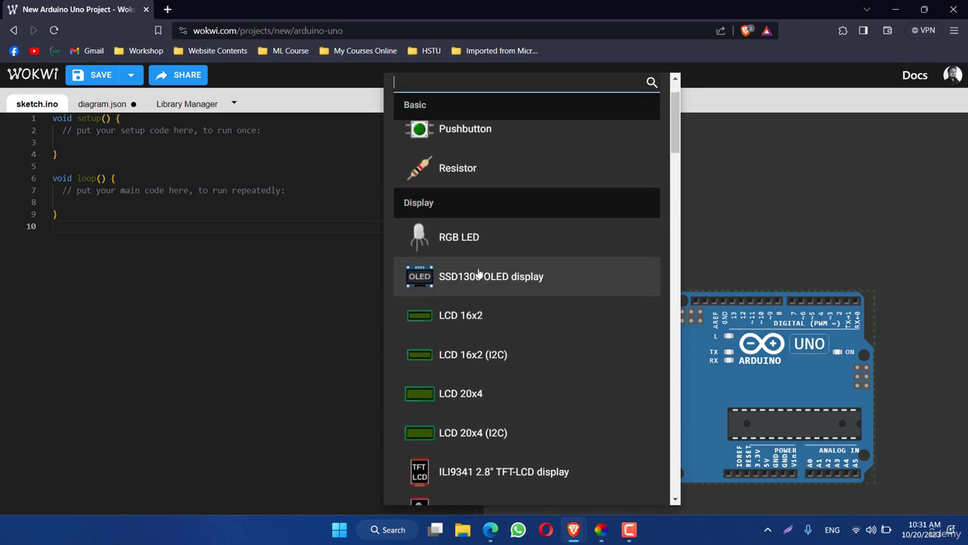
{"action": "scroll", "coordinate": [478, 273], "scroll_direction": "down", "scroll_amount": 8}
{"action": "scroll", "coordinate": [478, 273], "scroll_direction": "down", "scroll_amount": 11}
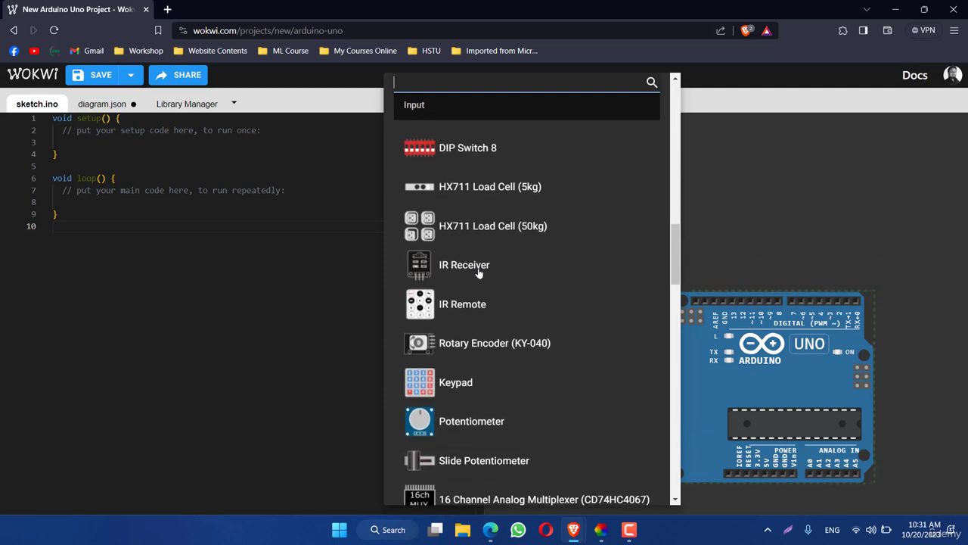
{"action": "scroll", "coordinate": [478, 273], "scroll_direction": "down", "scroll_amount": 8}
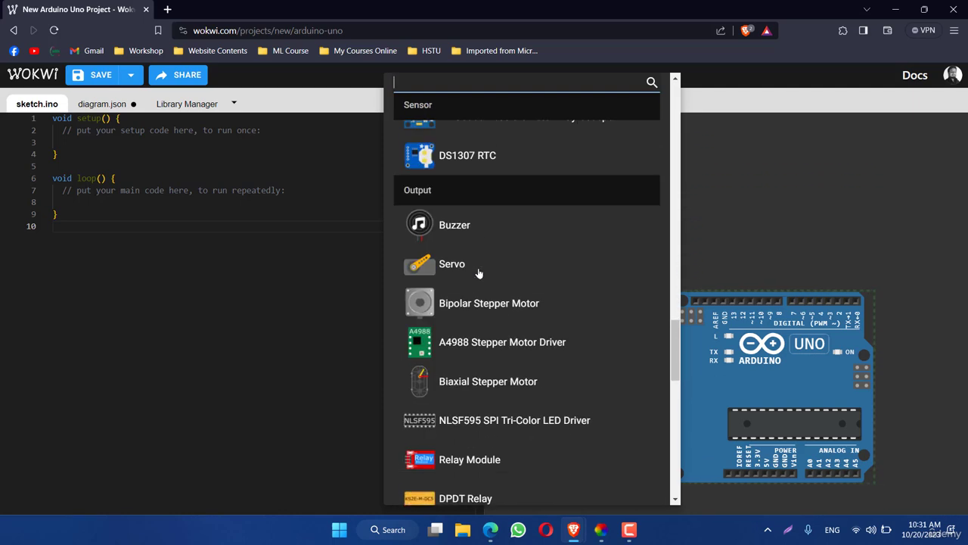
{"action": "scroll", "coordinate": [478, 273], "scroll_direction": "down", "scroll_amount": 3}
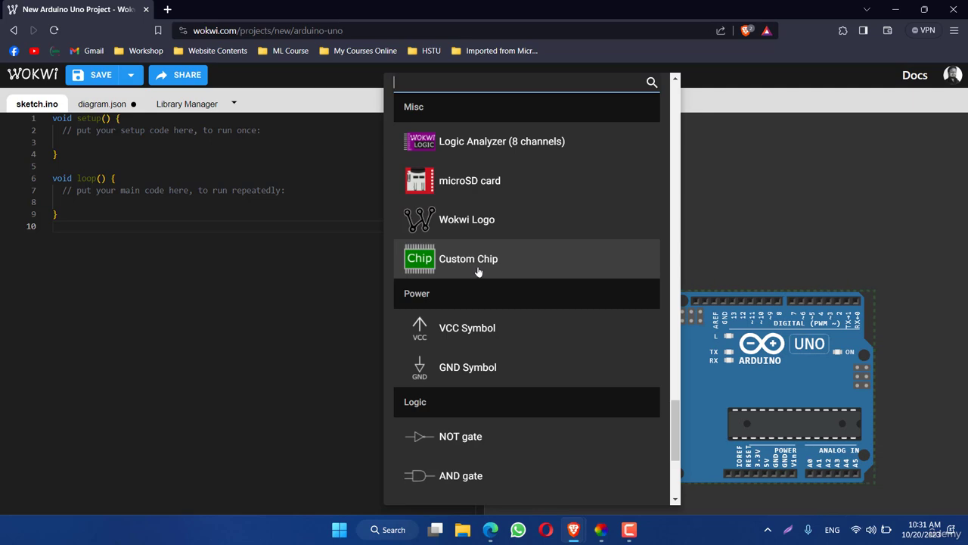
{"action": "scroll", "coordinate": [478, 271], "scroll_direction": "up", "scroll_amount": 20}
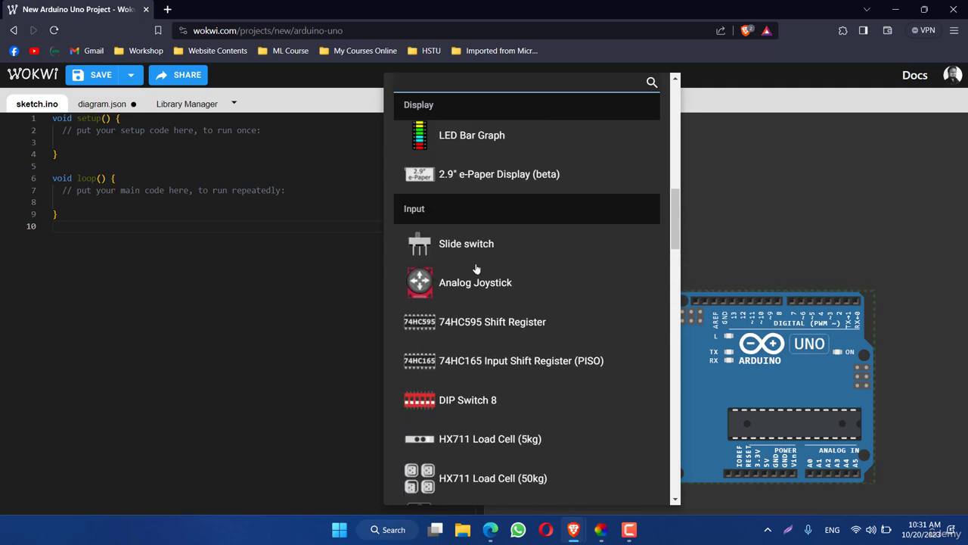
{"action": "scroll", "coordinate": [476, 268], "scroll_direction": "up", "scroll_amount": 3}
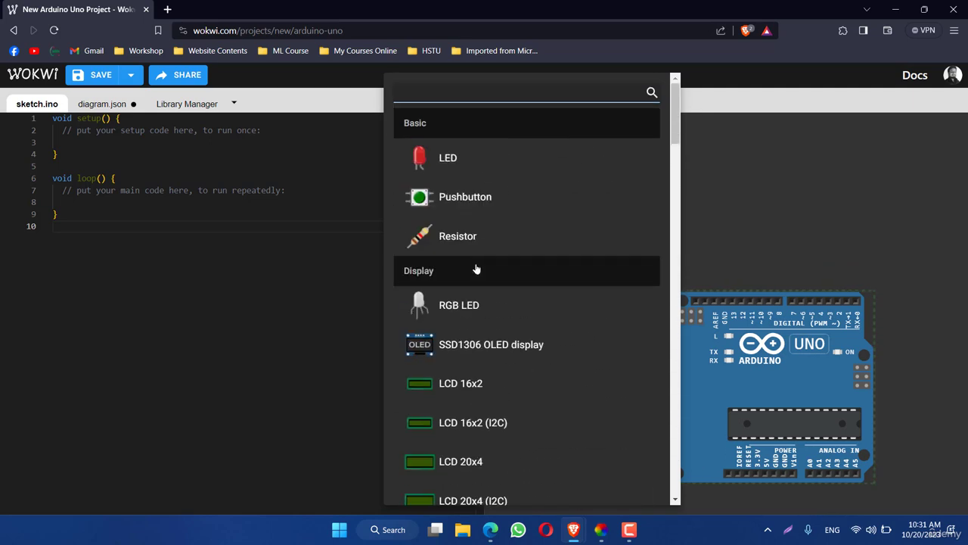
Add an LED to the diagram and place it above the Arduino Uno's digital pins.
{"action": "left_click", "coordinate": [448, 163]}
{"action": "left_click_drag", "start_coordinate": [533, 202], "coordinate": [773, 232]}
{"action": "left_click", "coordinate": [717, 230]}
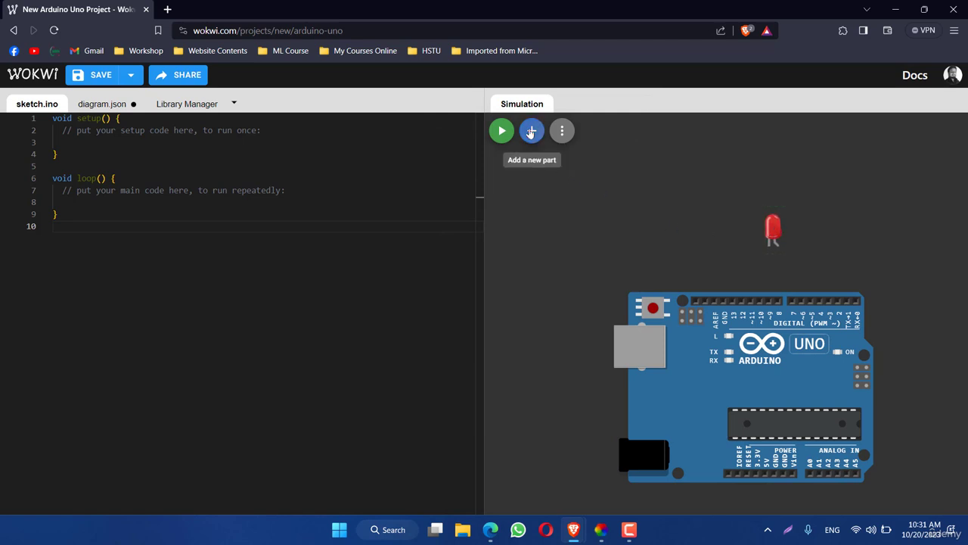
Add a resistor to the diagram and place it beside the LED, just above the Arduino Uno's digital pins.
{"action": "left_click", "coordinate": [532, 130]}
{"action": "left_click", "coordinate": [441, 239]}
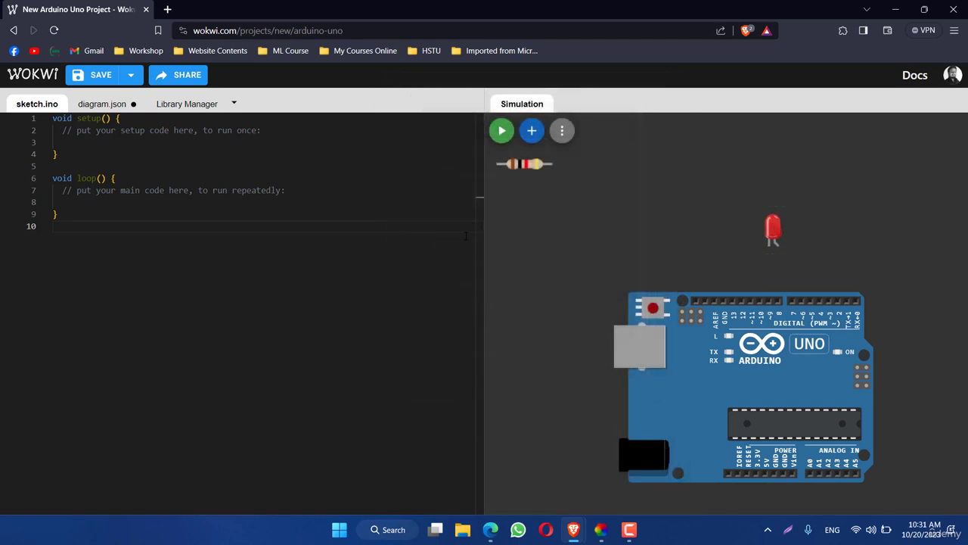
{"action": "left_click_drag", "start_coordinate": [525, 167], "coordinate": [707, 259]}
{"action": "left_click", "coordinate": [784, 263]}
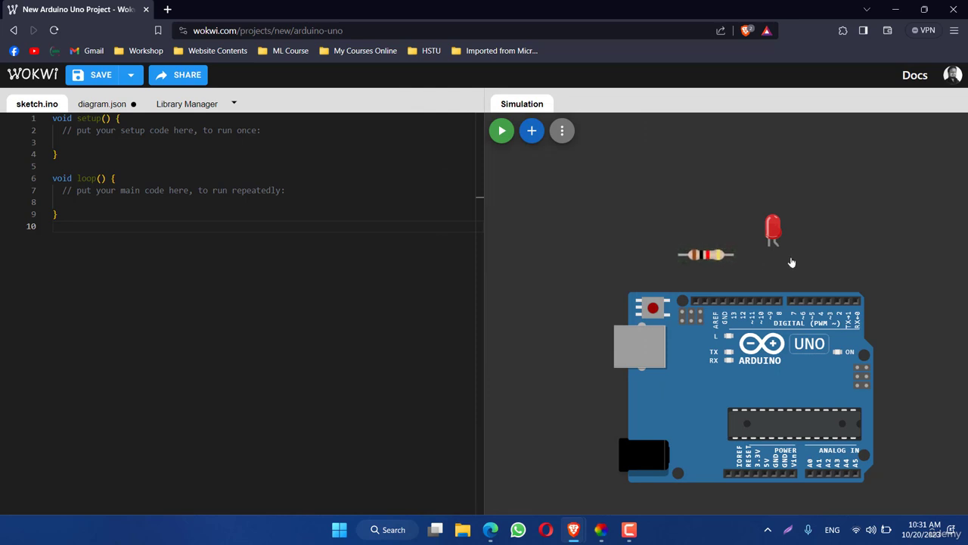
Wire the LED's anode to digital pin 2 of the Arduino Uno.
{"action": "scroll", "coordinate": [786, 259], "scroll_direction": "up", "scroll_amount": 5}
{"action": "left_click", "coordinate": [666, 254]}
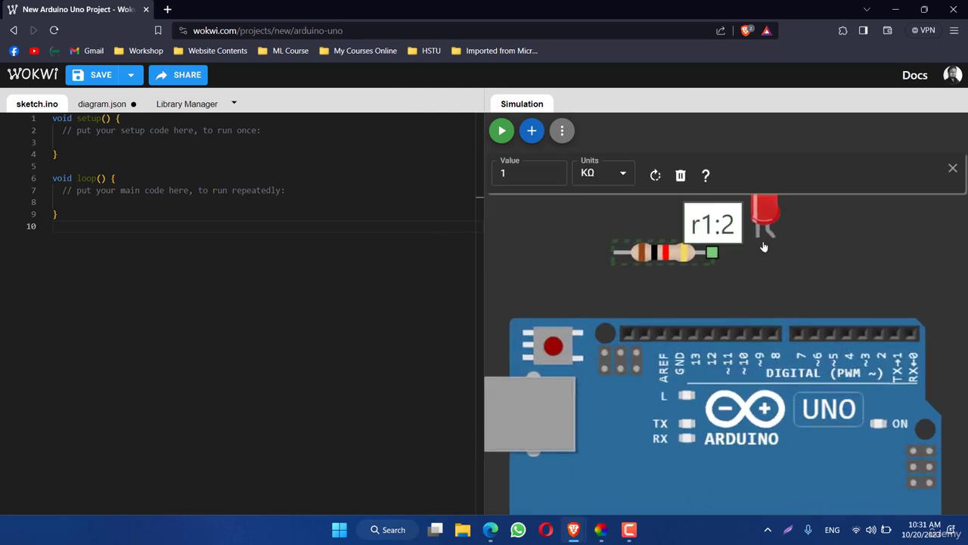
{"action": "left_click", "coordinate": [787, 248]}
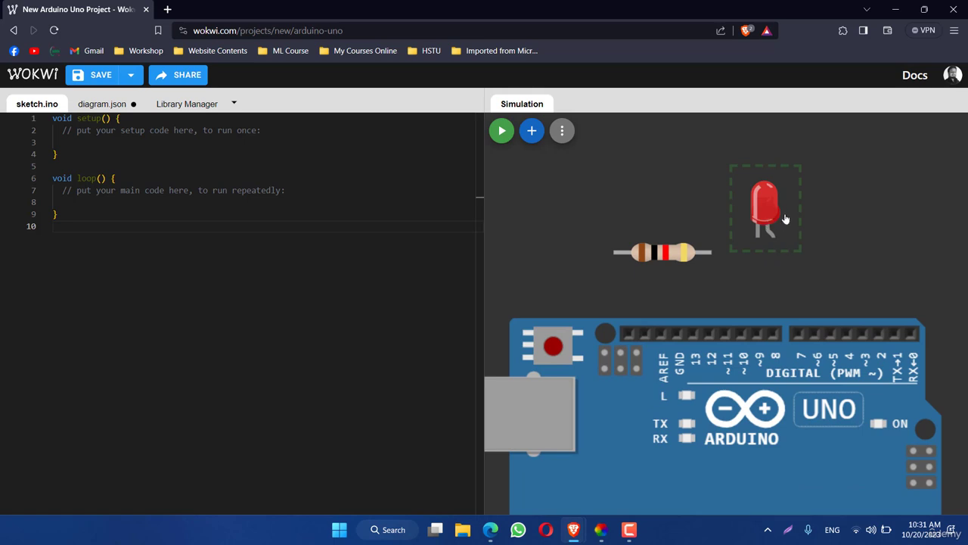
{"action": "left_click", "coordinate": [773, 237]}
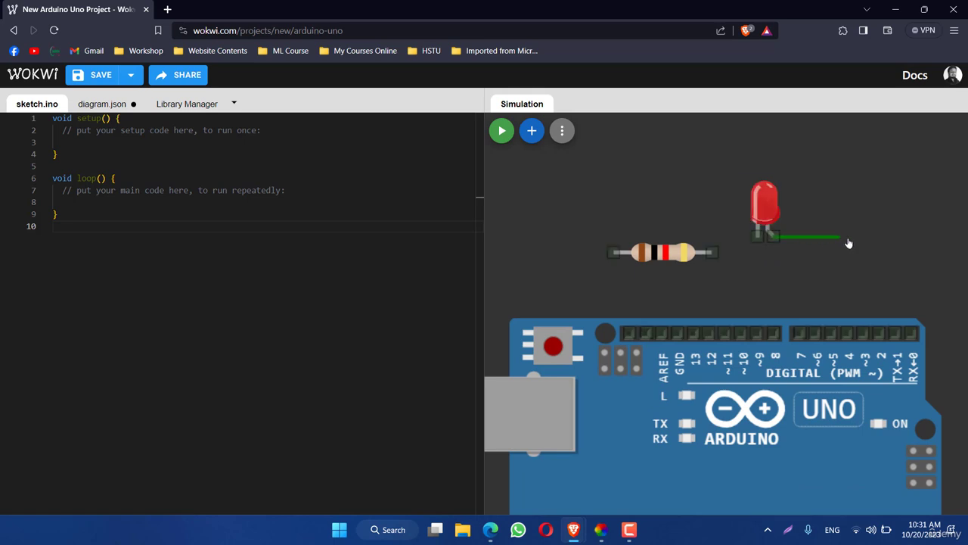
{"action": "left_click", "coordinate": [879, 333]}
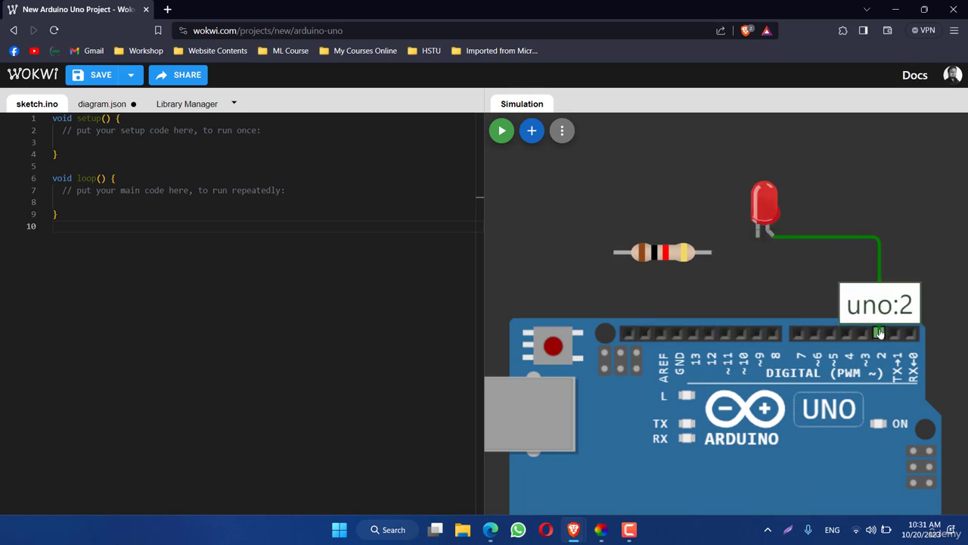
Wire one end of the resistor to the LED's cathode and the other end to the GND pin beside pin 13.
{"action": "left_click", "coordinate": [757, 236]}
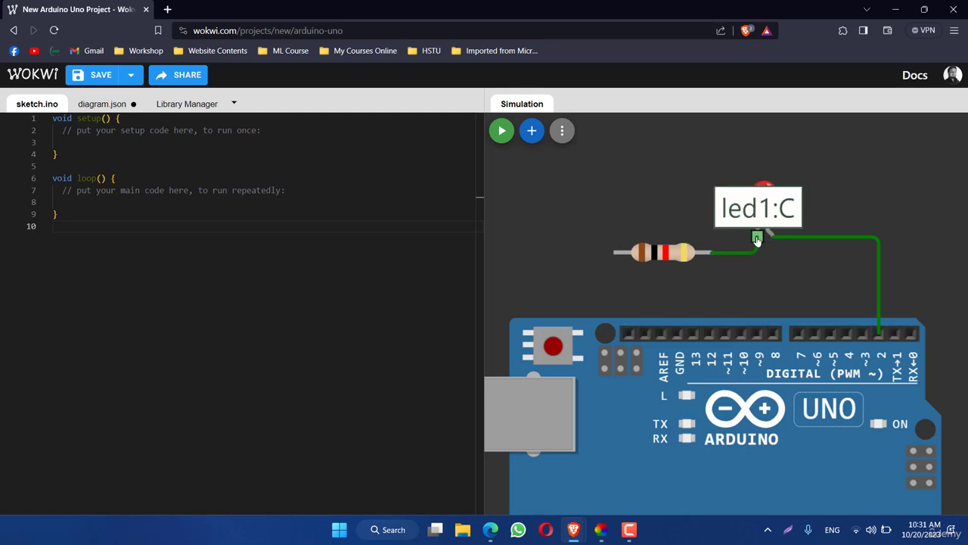
{"action": "left_click", "coordinate": [614, 253]}
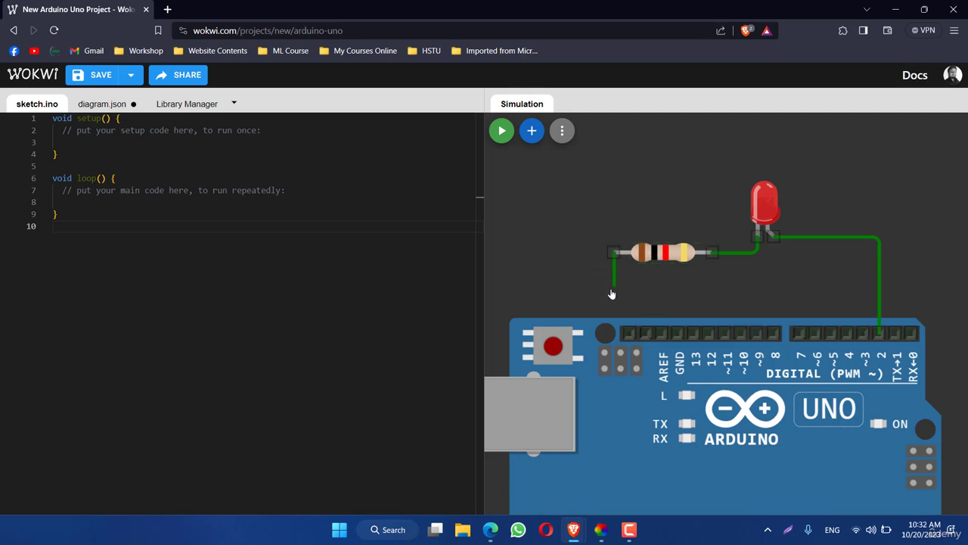
{"action": "left_click", "coordinate": [680, 333]}
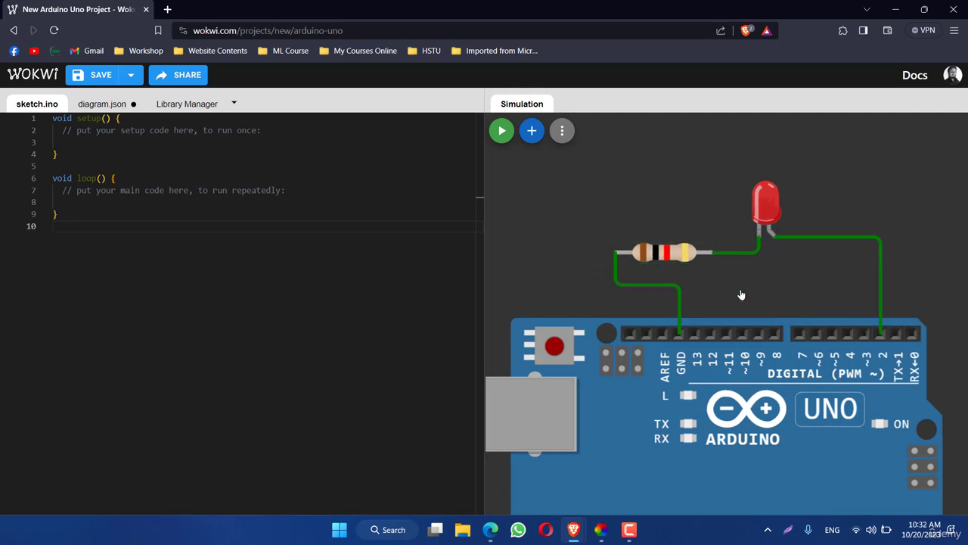
Set the resistor's value to 220 Ω.
{"action": "left_click", "coordinate": [659, 254]}
{"action": "left_click", "coordinate": [535, 176]}
{"action": "key", "text": "BackSpace"}
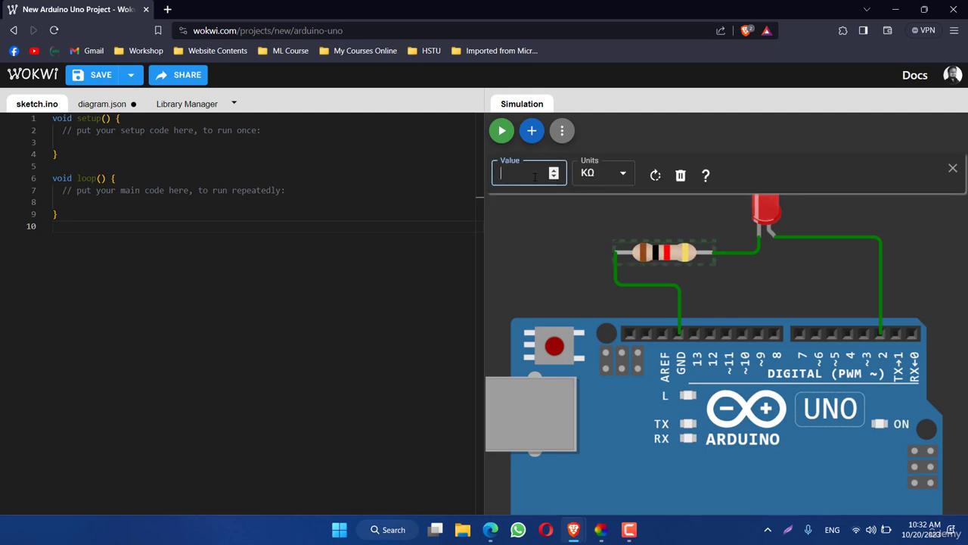
{"action": "type", "text": "220"}
{"action": "left_click", "coordinate": [601, 173]}
{"action": "left_click", "coordinate": [603, 203]}
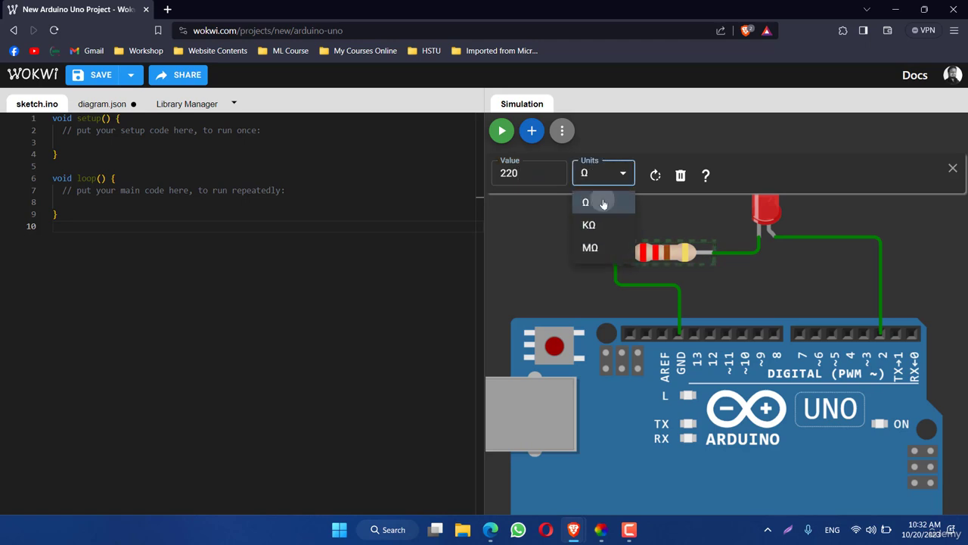
{"action": "left_click", "coordinate": [779, 277]}
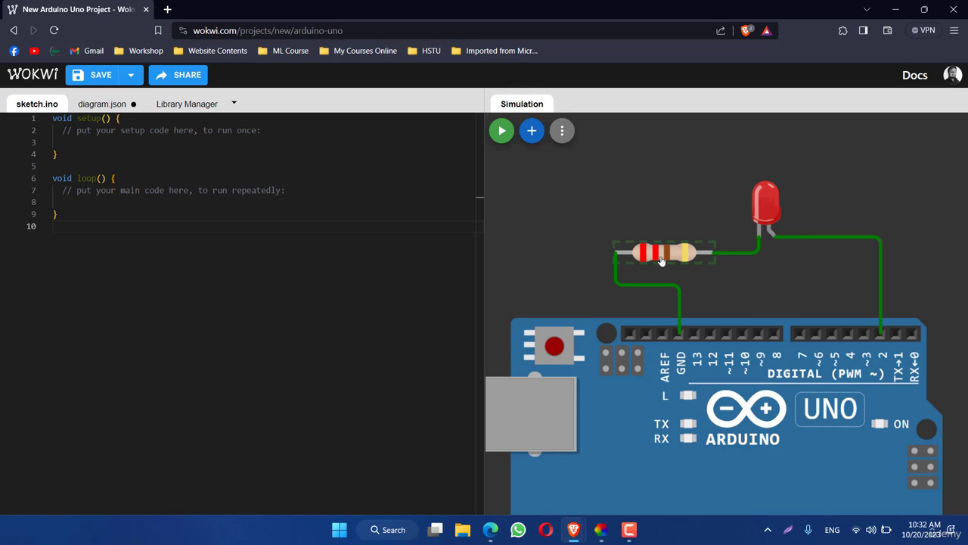
Try magenta and purple on the LED and set its colour to blue.
{"action": "left_click", "coordinate": [764, 207]}
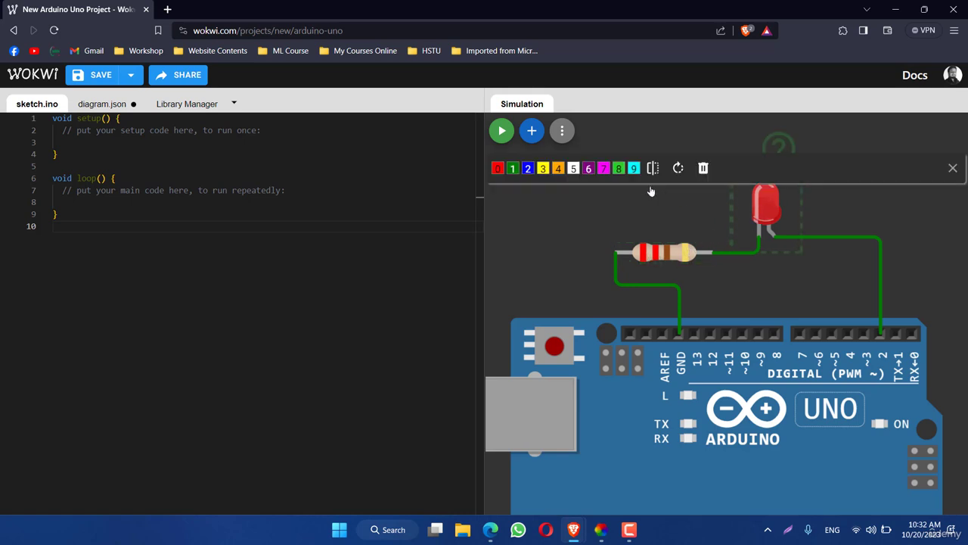
{"action": "left_click", "coordinate": [605, 168]}
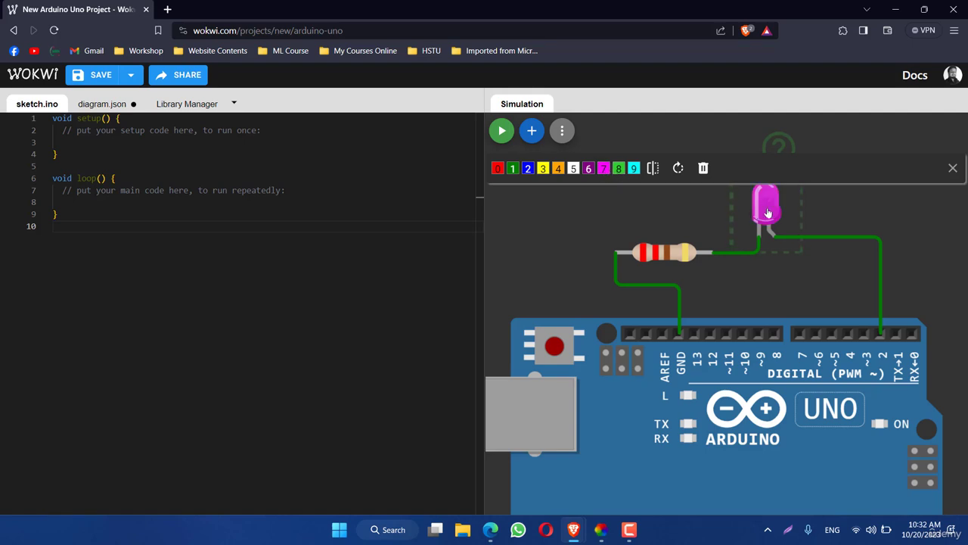
{"action": "left_click", "coordinate": [588, 168]}
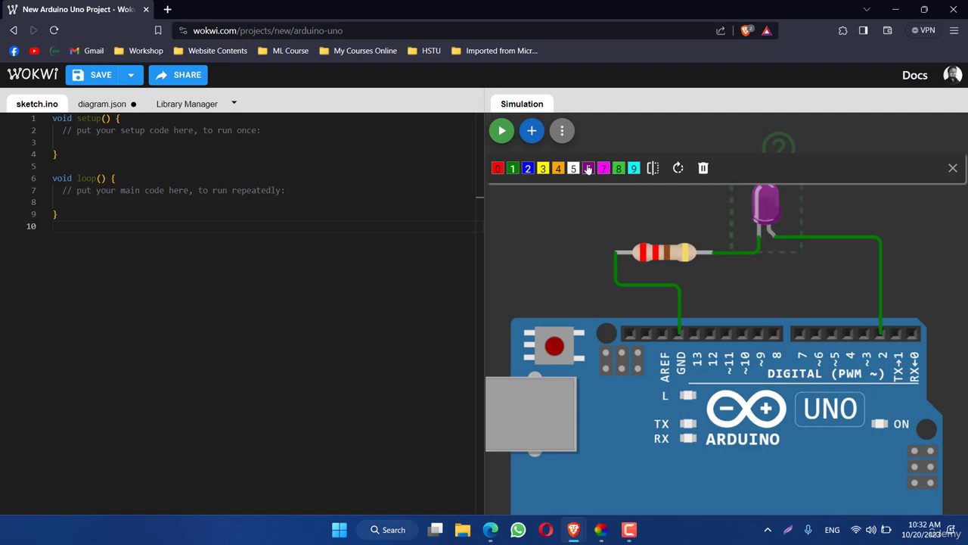
{"action": "left_click", "coordinate": [528, 168]}
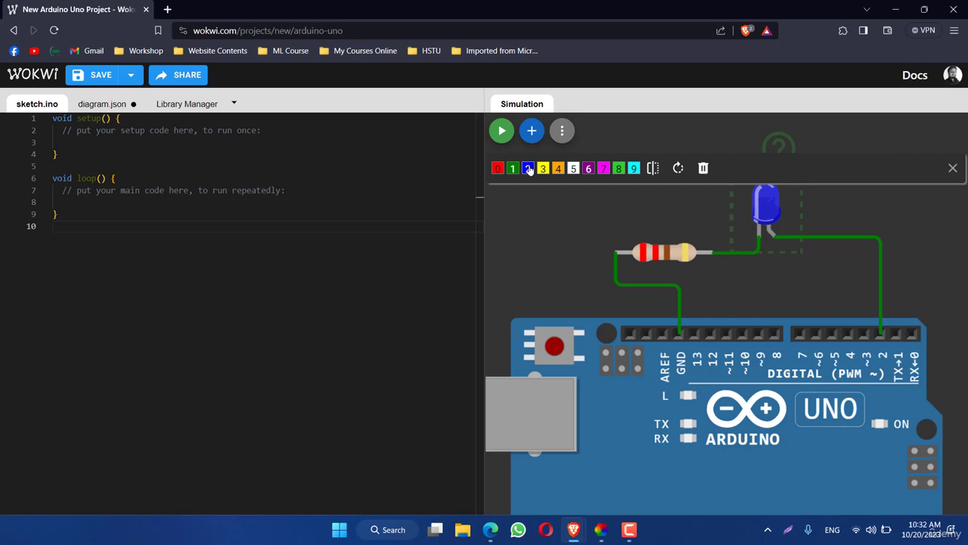
{"action": "left_click", "coordinate": [549, 232]}
Enlarge the page to 150% and refit the circuit diagram so the LED, resistor and pin 2 wiring stay in view.
{"action": "scroll", "coordinate": [575, 205], "scroll_direction": "down", "scroll_amount": 5}
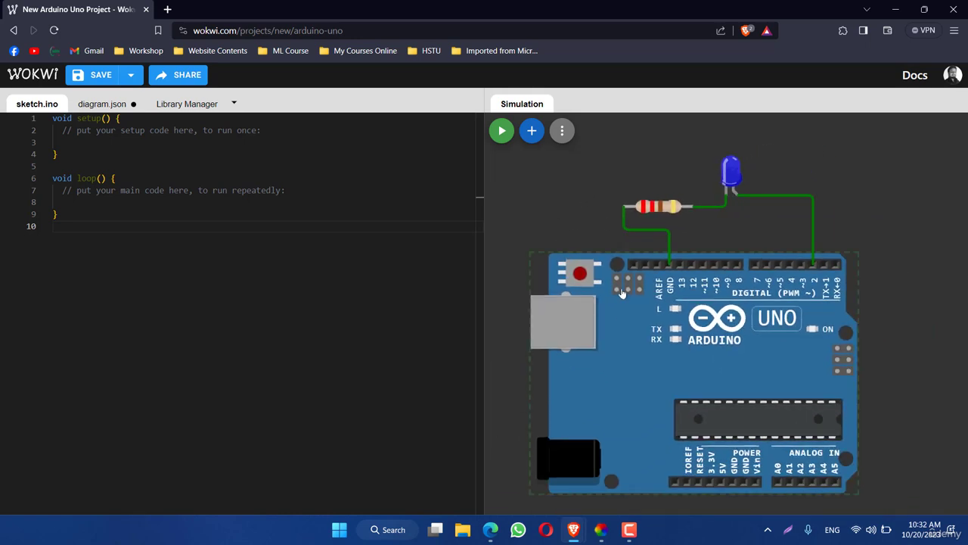
{"action": "left_click", "coordinate": [132, 142]}
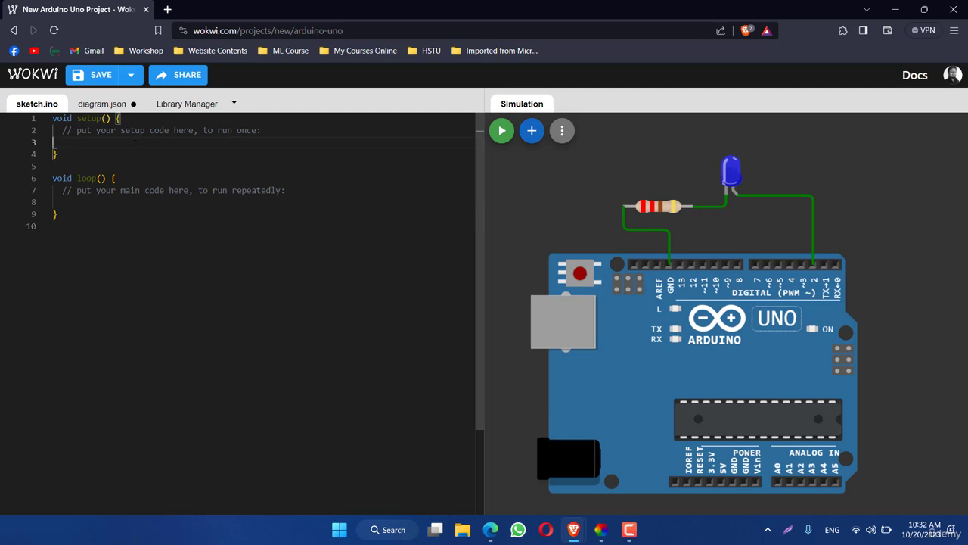
{"action": "key", "text": "ctrl+plus"}
{"action": "key", "text": "ctrl+plus"}
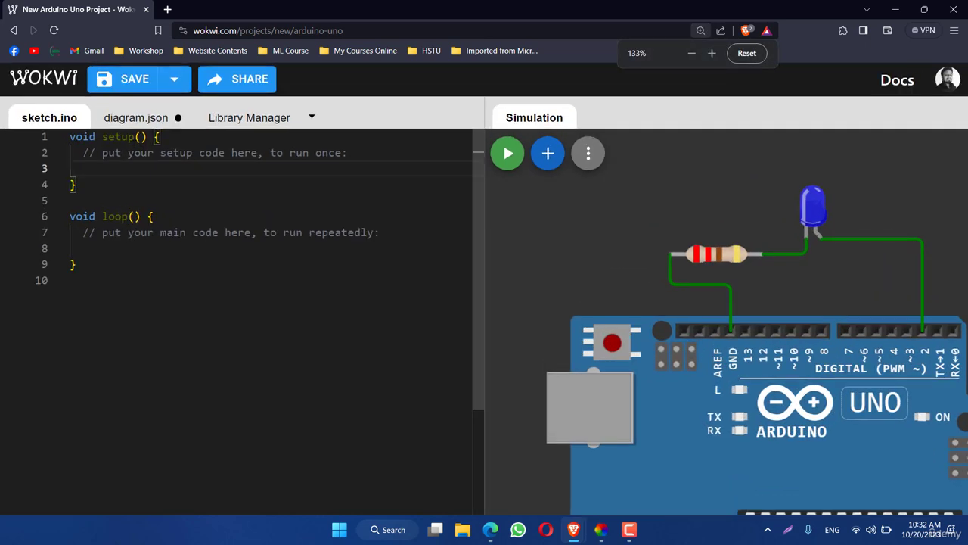
{"action": "key", "text": "ctrl+plus"}
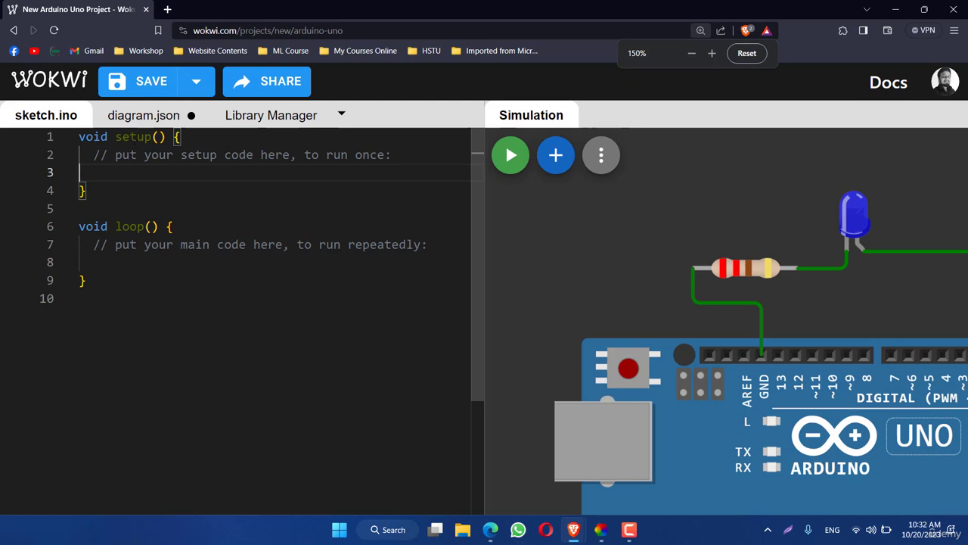
{"action": "key", "text": "Tab"}
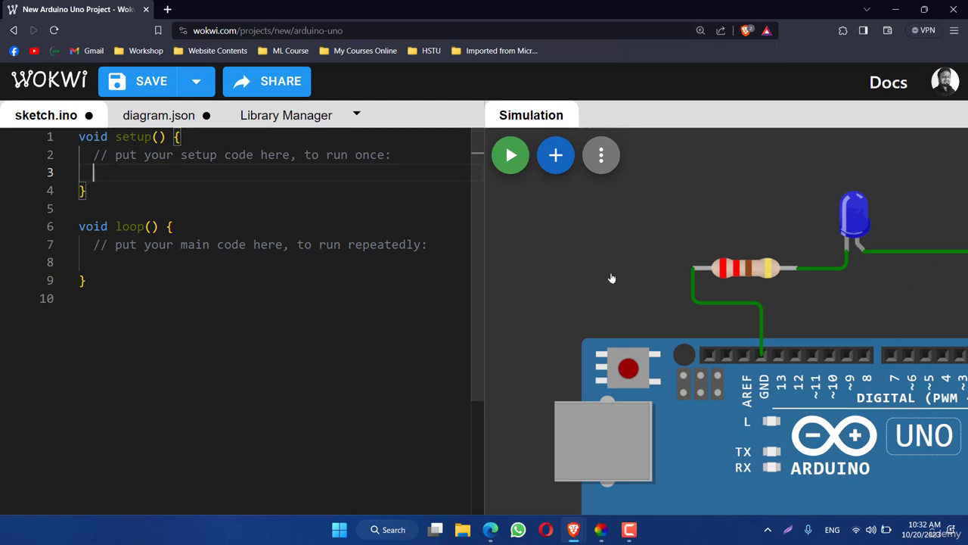
{"action": "scroll", "coordinate": [614, 277], "scroll_direction": "down", "scroll_amount": 2}
{"action": "left_click_drag", "start_coordinate": [791, 307], "coordinate": [791, 245]}
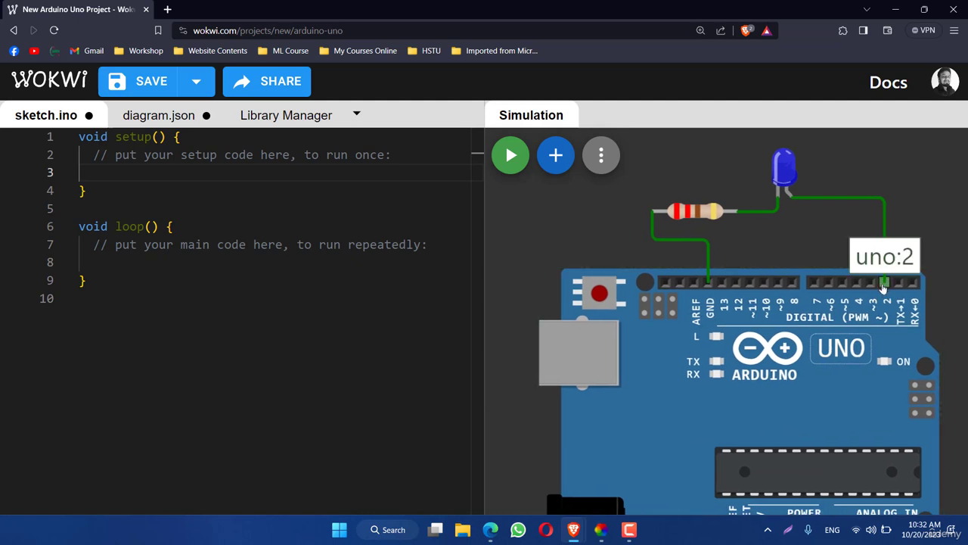
{"action": "left_click", "coordinate": [884, 299]}
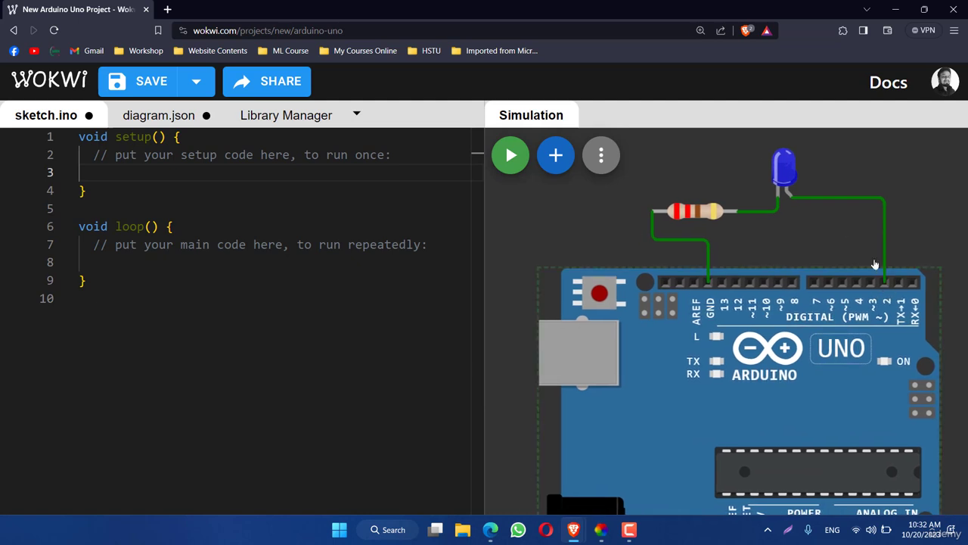
Add the statement pinMode(2, INPUT); to the setup function on line 3 of the sketch.
{"action": "left_click", "coordinate": [168, 169]}
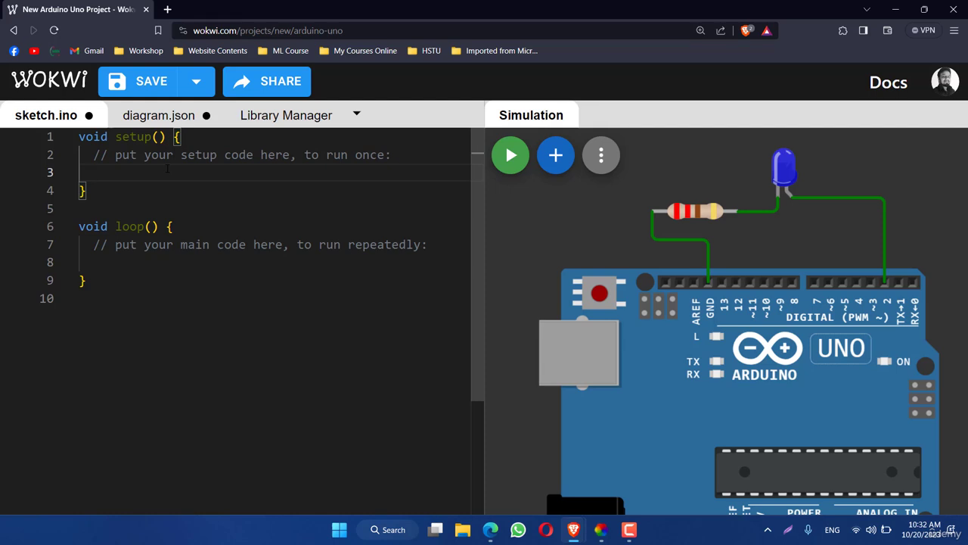
{"action": "type", "text": "pinMode"}
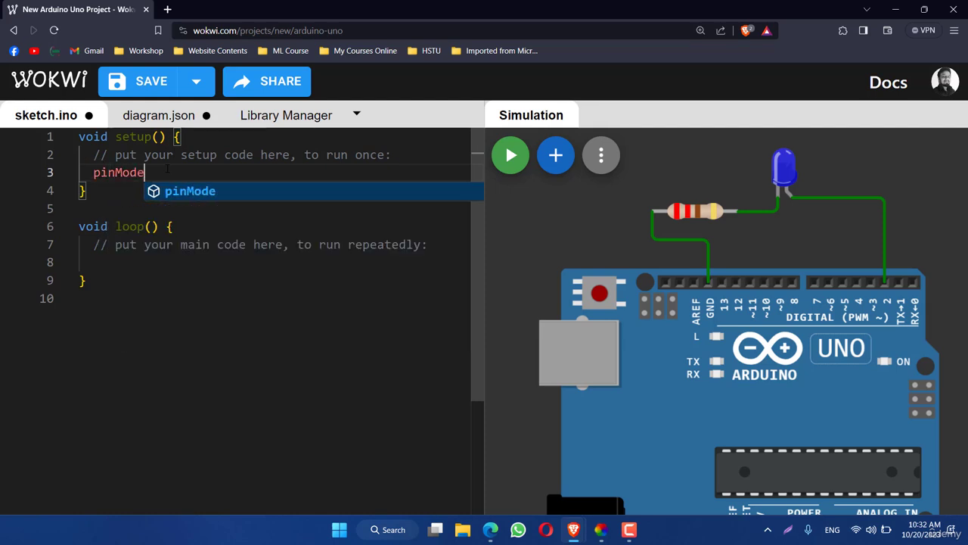
{"action": "type", "text": "()"}
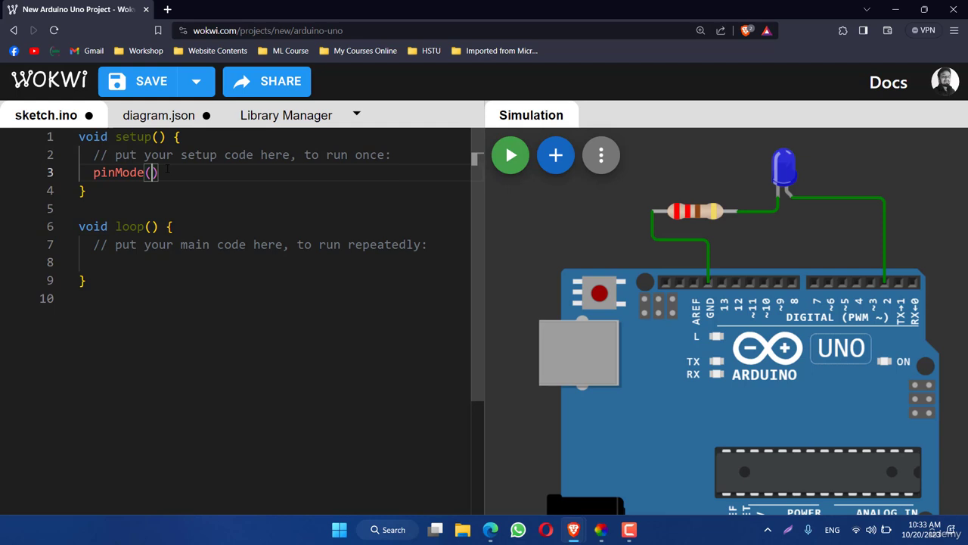
{"action": "type", "text": "2,"}
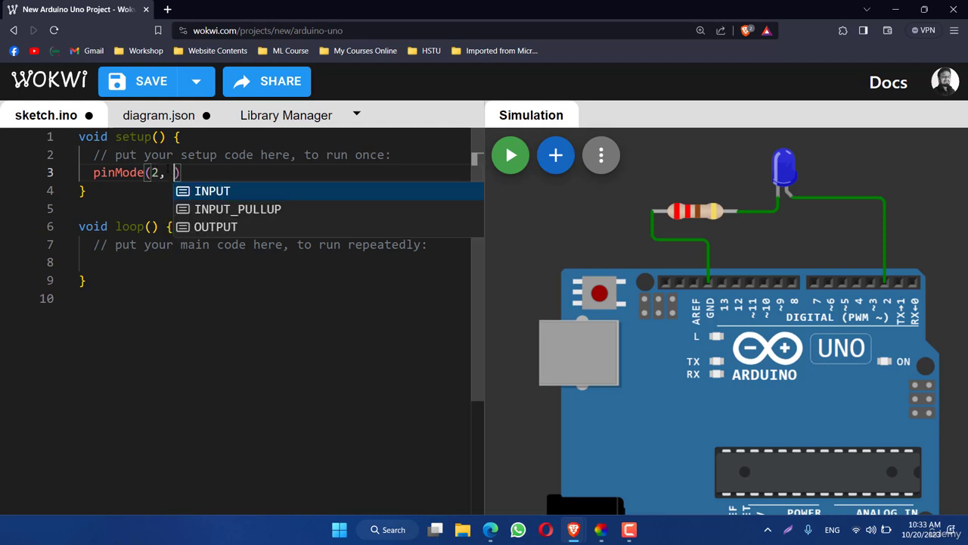
{"action": "key", "text": "Return"}
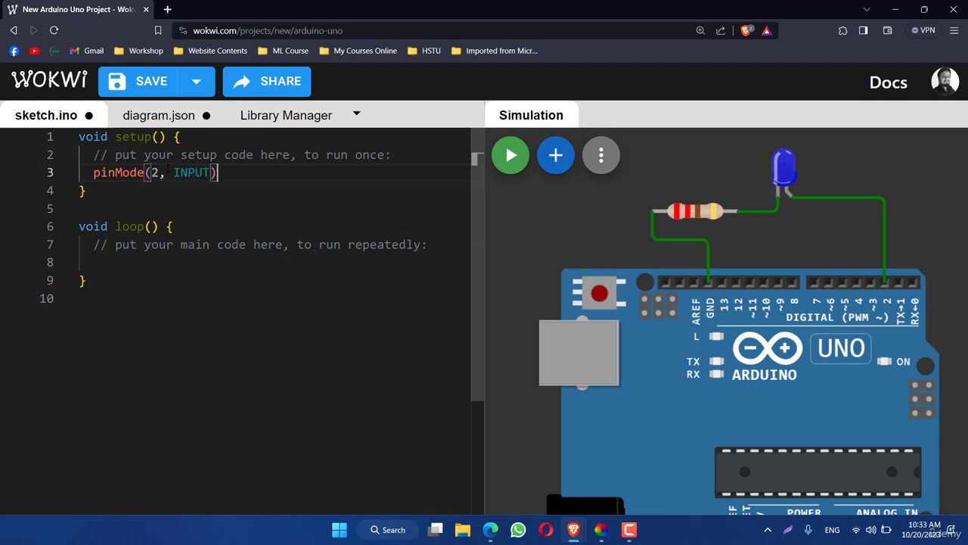
{"action": "type", "text": ");"}
Add the statement digitalWrite(2, HIGH); to the loop function on line 8 of the sketch.
{"action": "key", "text": "Down"}
{"action": "key", "text": "Down"}
{"action": "key", "text": "Down"}
{"action": "key", "text": "Down"}
{"action": "key", "text": "Down"}
{"action": "key", "text": "Down"}
{"action": "key", "text": "Up"}
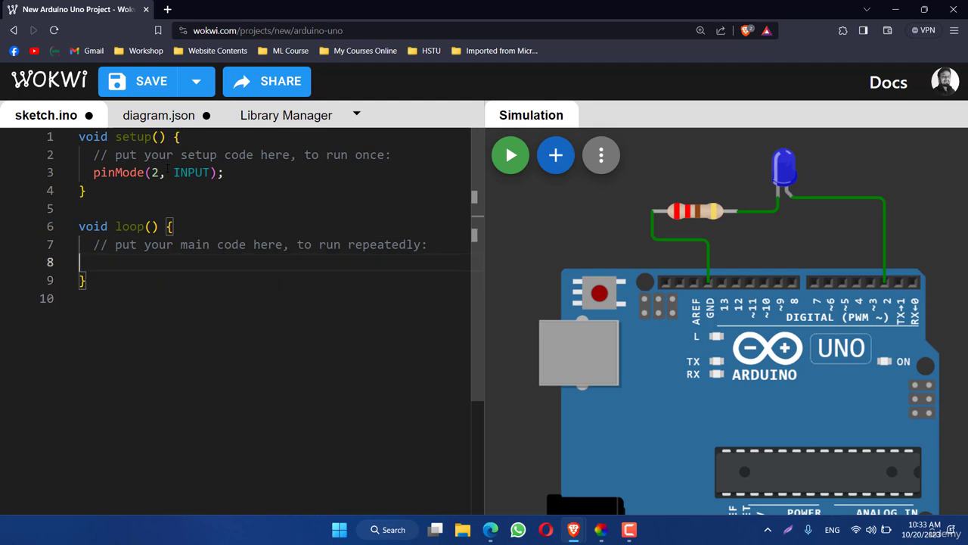
{"action": "key", "text": "Tab"}
{"action": "type", "text": "digi"}
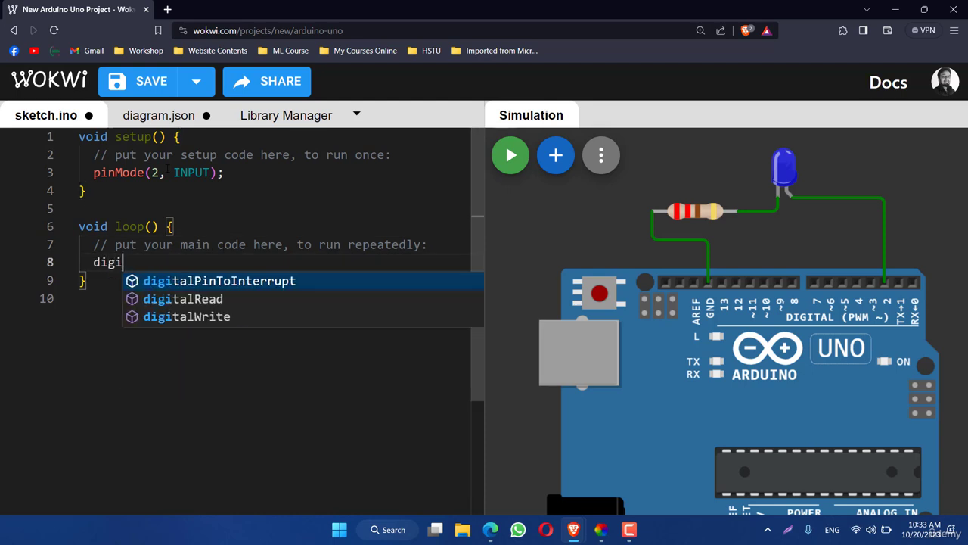
{"action": "key", "text": "Down"}
{"action": "key", "text": "Down"}
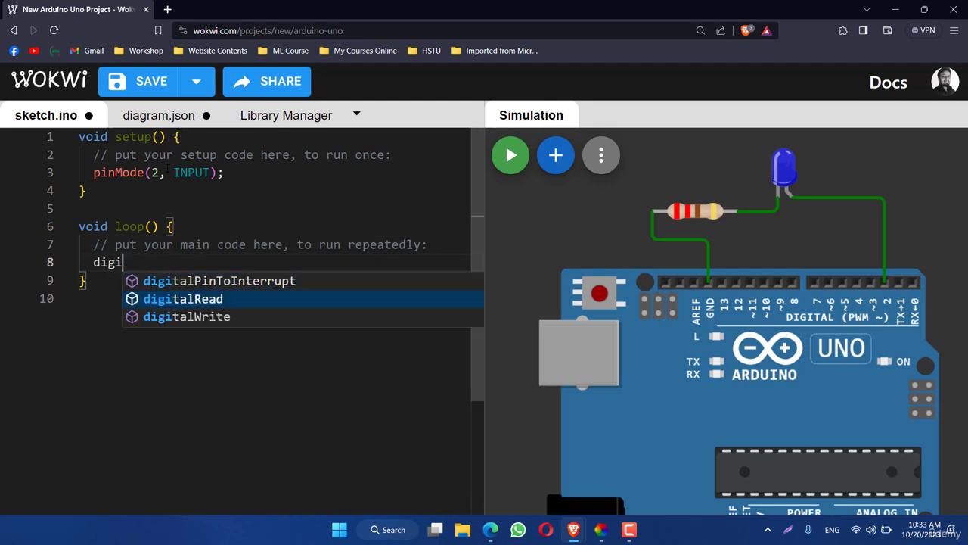
{"action": "key", "text": "Return"}
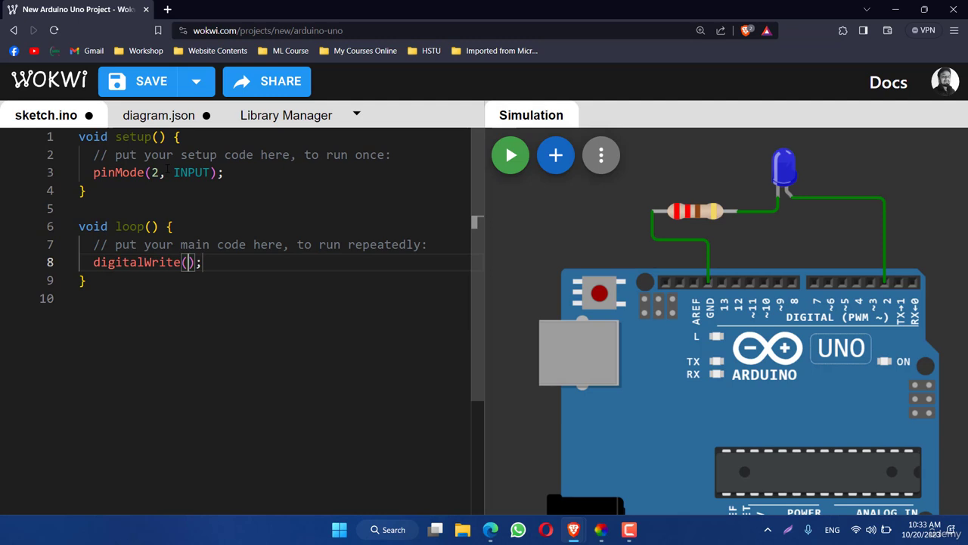
{"action": "type", "text": "2,"}
{"action": "key", "text": "Return"}
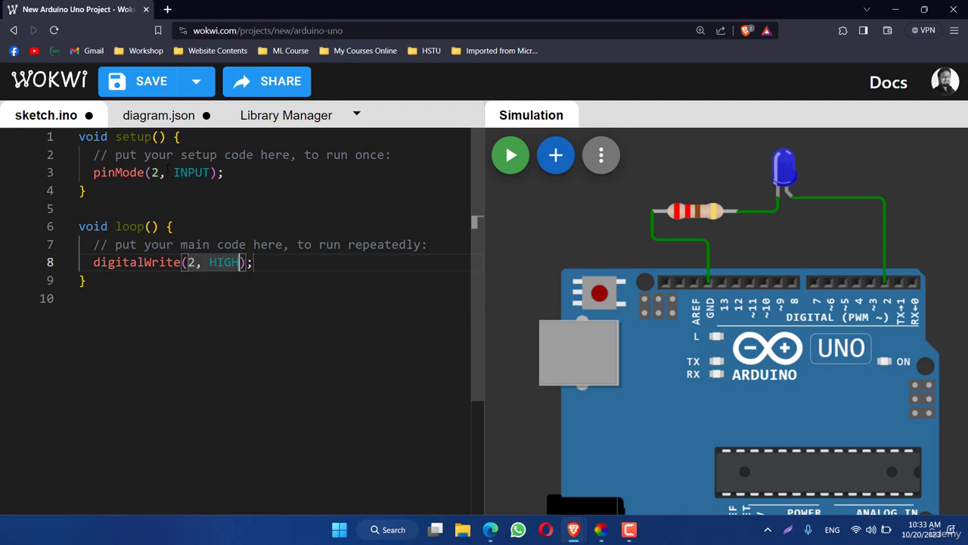
Add delay(500); on a new line below the digitalWrite statement in the loop function.
{"action": "key", "text": "Right"}
{"action": "key", "text": "Right"}
{"action": "key", "text": "Return"}
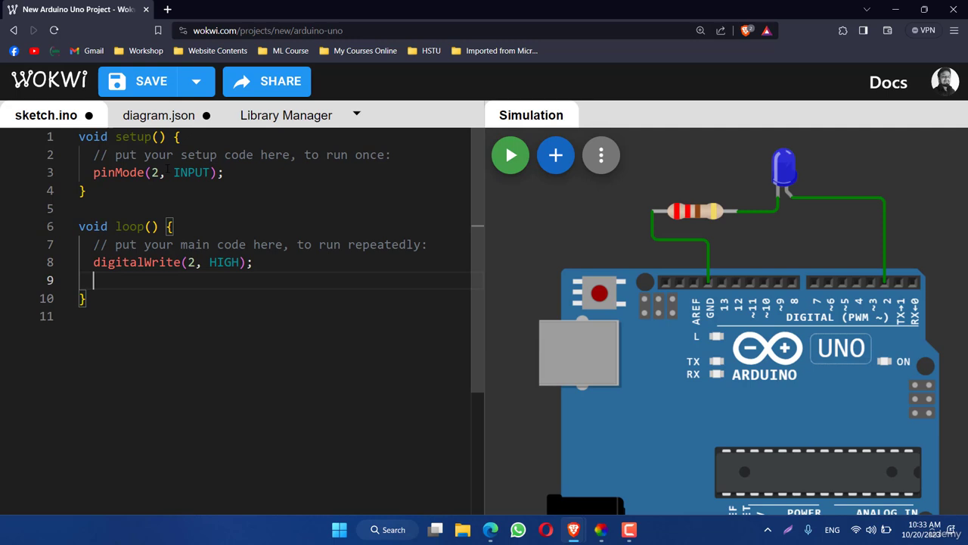
{"action": "type", "text": "delay("}
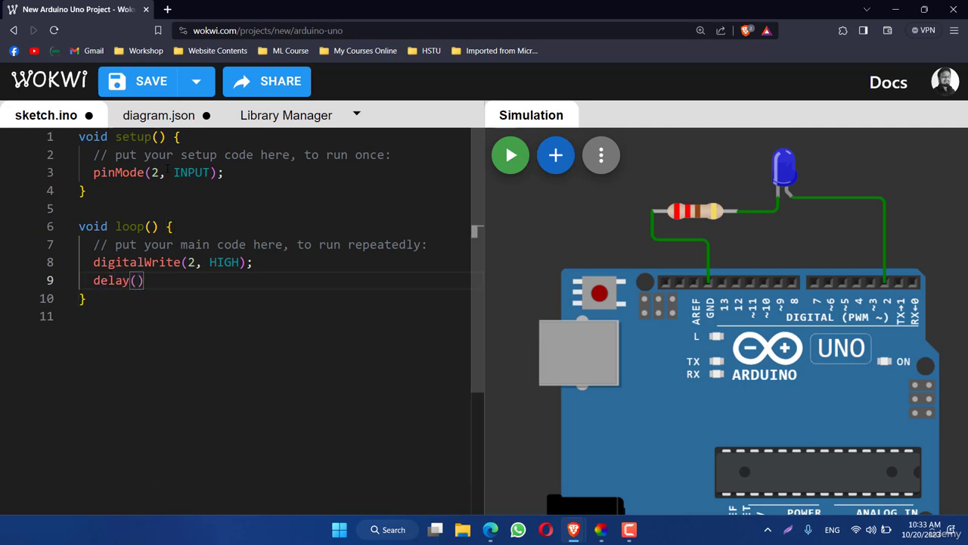
{"action": "type", "text": "500);"}
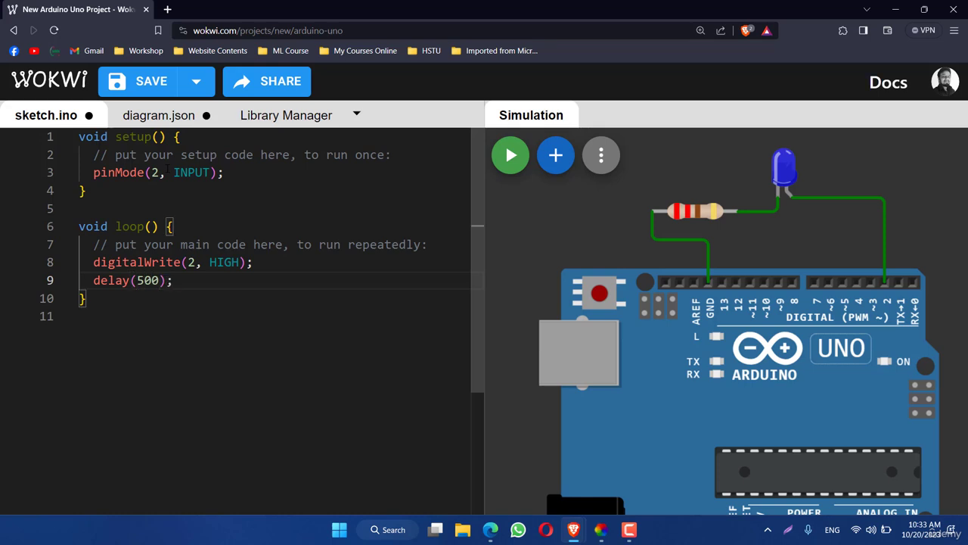
Add the statement digitalWrite(2,LOW); on a new line below the delay statement in the loop function.
{"action": "key", "text": "Return"}
{"action": "type", "text": "digit"}
{"action": "key", "text": "Down"}
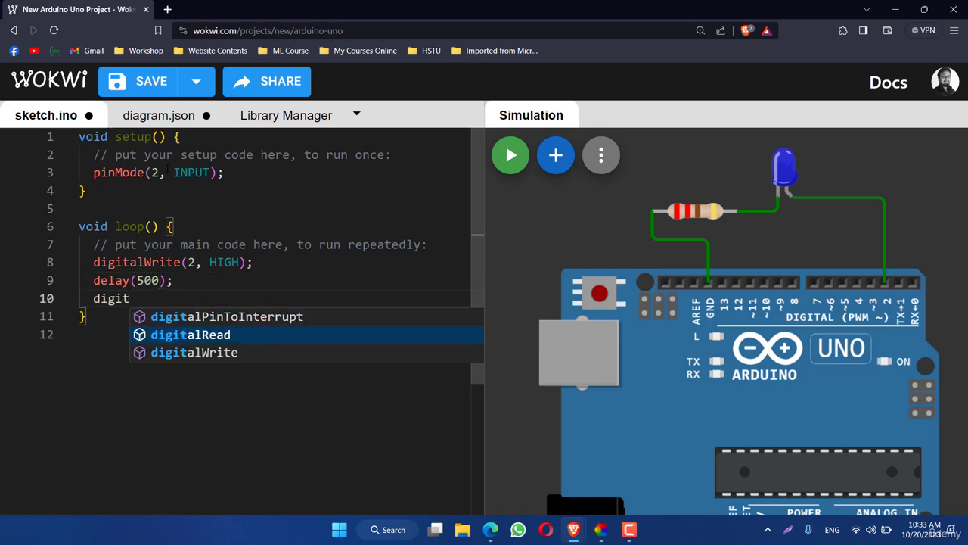
{"action": "key", "text": "Down"}
{"action": "key", "text": "Return"}
{"action": "type", "text": "2,LOW);"}
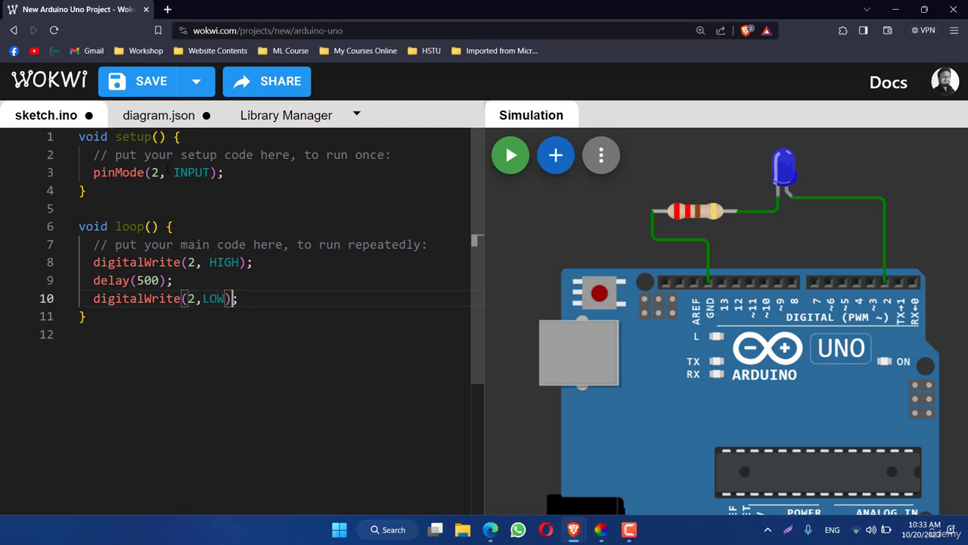
Add a second delay(500); on line 11, directly below the digitalWrite(2,LOW) statement in the loop function.
{"action": "key", "text": "End"}
{"action": "key", "text": "Return"}
{"action": "type", "text": "delay"}
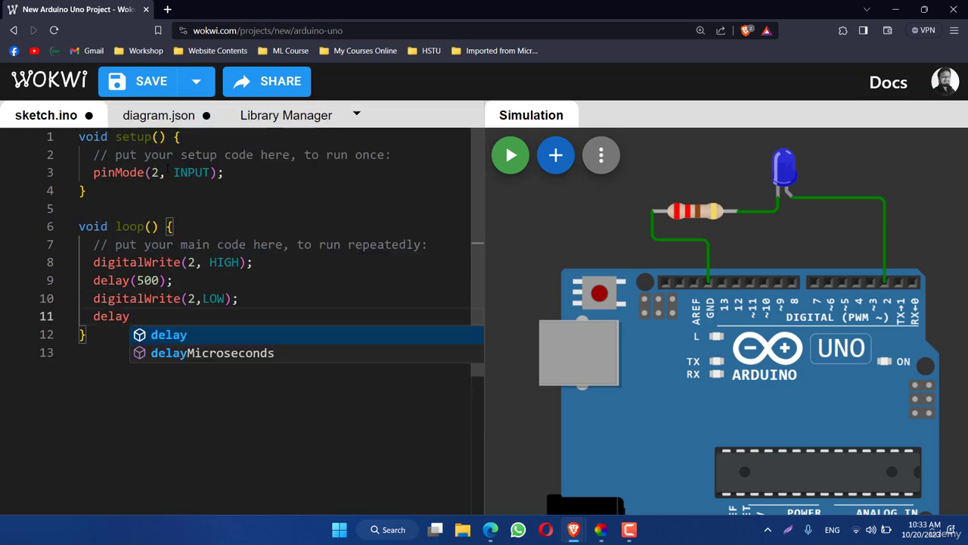
{"action": "key", "text": "Return"}
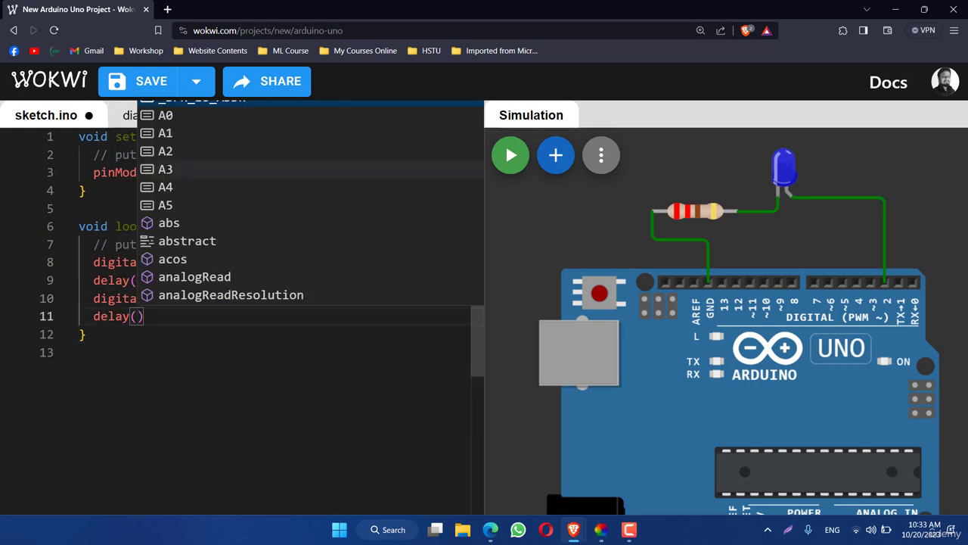
{"action": "type", "text": "500"}
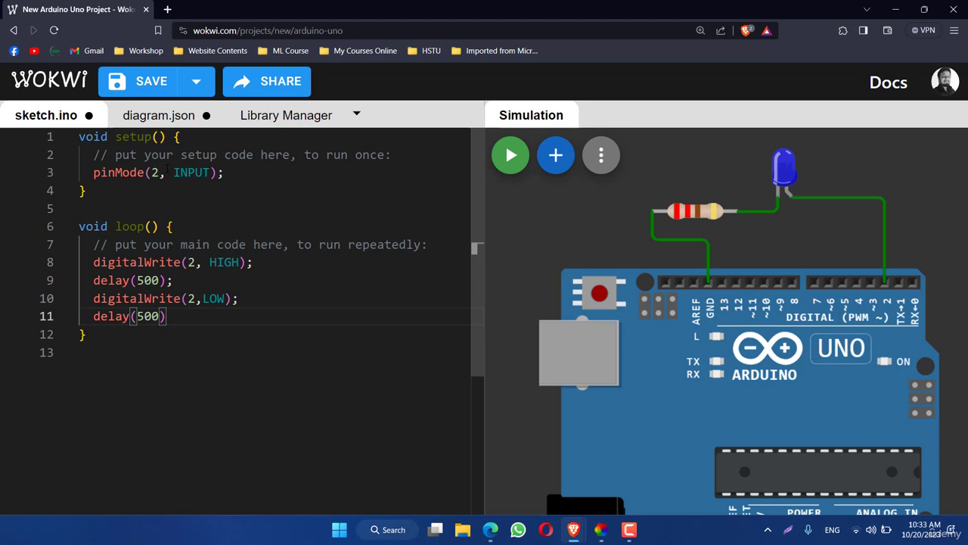
{"action": "key", "text": "End"}
{"action": "type", "text": ";"}
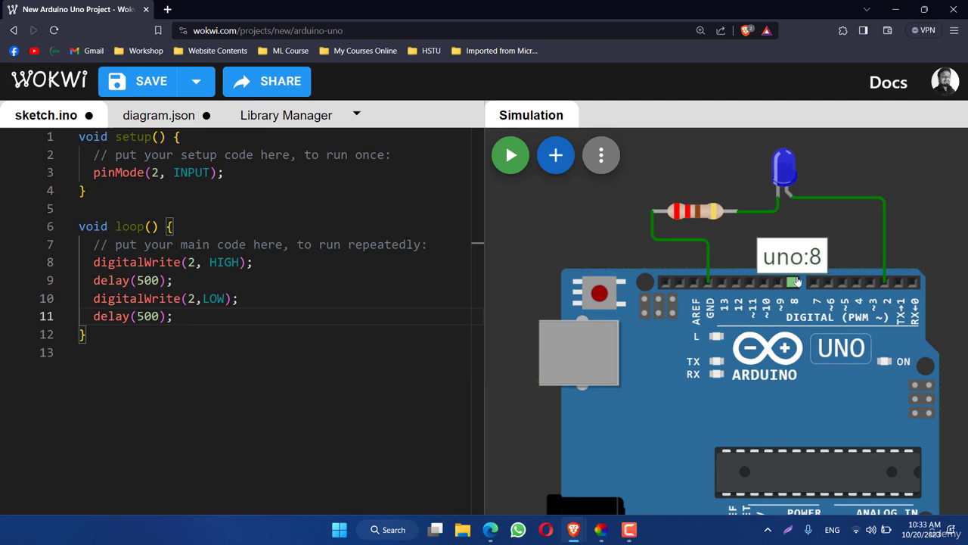
Start the simulation of the LED blink circuit with the whole Arduino Uno board in view.
{"action": "scroll", "coordinate": [611, 218], "scroll_direction": "down", "scroll_amount": 3}
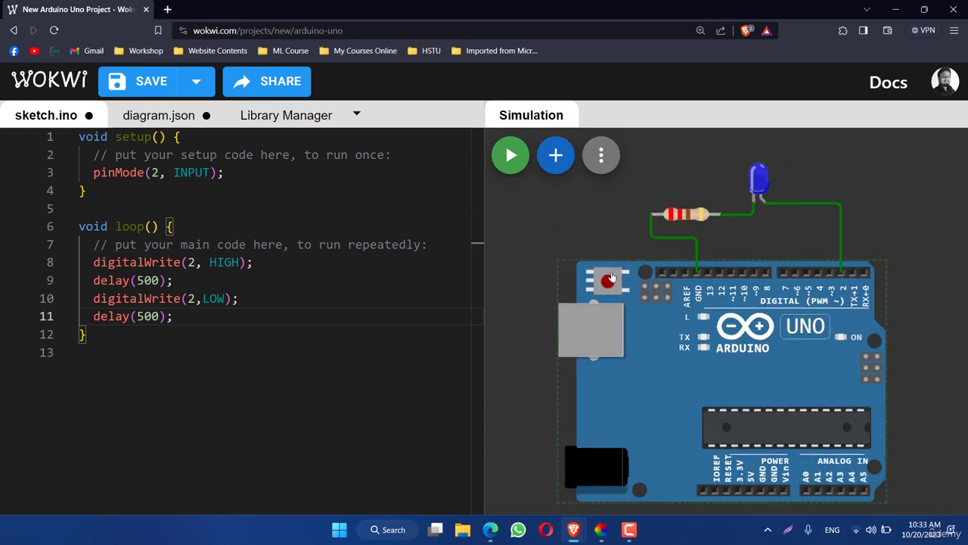
{"action": "left_click", "coordinate": [509, 156]}
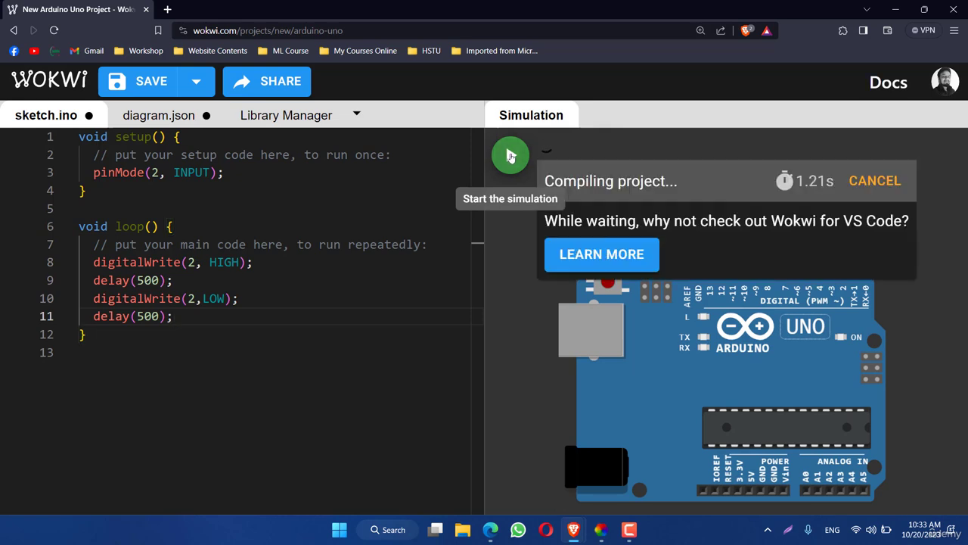